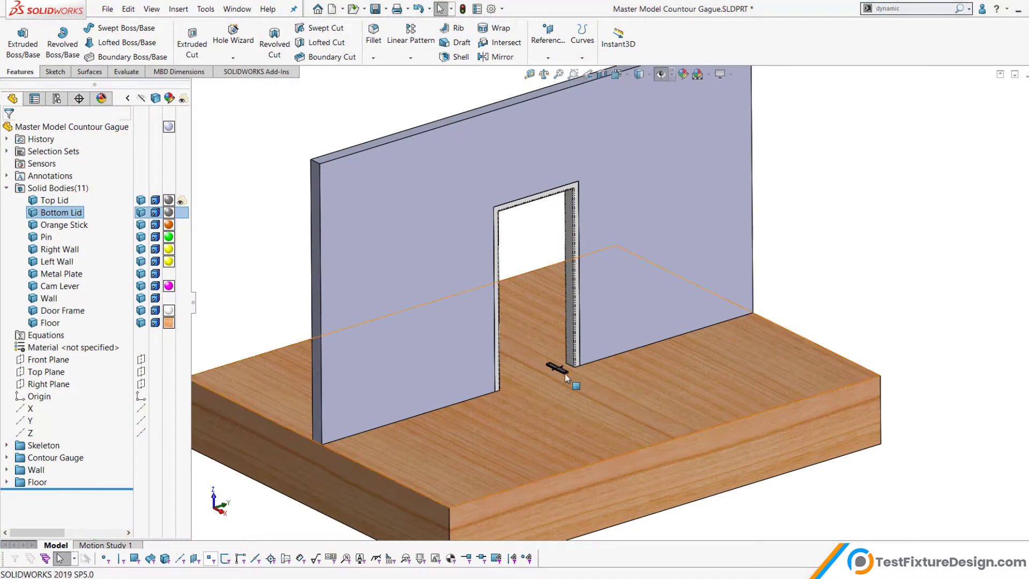
Examine the contour gauge on the floor and how its orange sticks follow the door frame profile
{"action": "scroll", "coordinate": [565, 374], "scroll_direction": "down", "scroll_amount": 10}
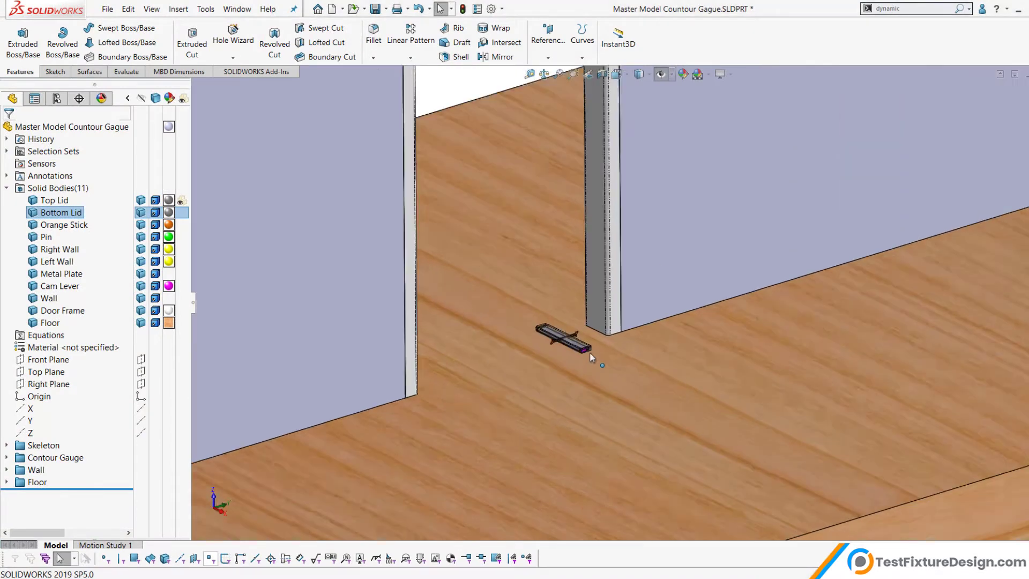
{"action": "middle_click_drag", "start_coordinate": [552, 329], "coordinate": [619, 429]}
{"action": "scroll", "coordinate": [582, 307], "scroll_direction": "down", "scroll_amount": 3}
{"action": "scroll", "coordinate": [620, 407], "scroll_direction": "down", "scroll_amount": 2}
{"action": "scroll", "coordinate": [615, 347], "scroll_direction": "up", "scroll_amount": 6}
{"action": "middle_click_drag", "start_coordinate": [620, 356], "coordinate": [600, 213]}
{"action": "scroll", "coordinate": [621, 247], "scroll_direction": "down", "scroll_amount": 3}
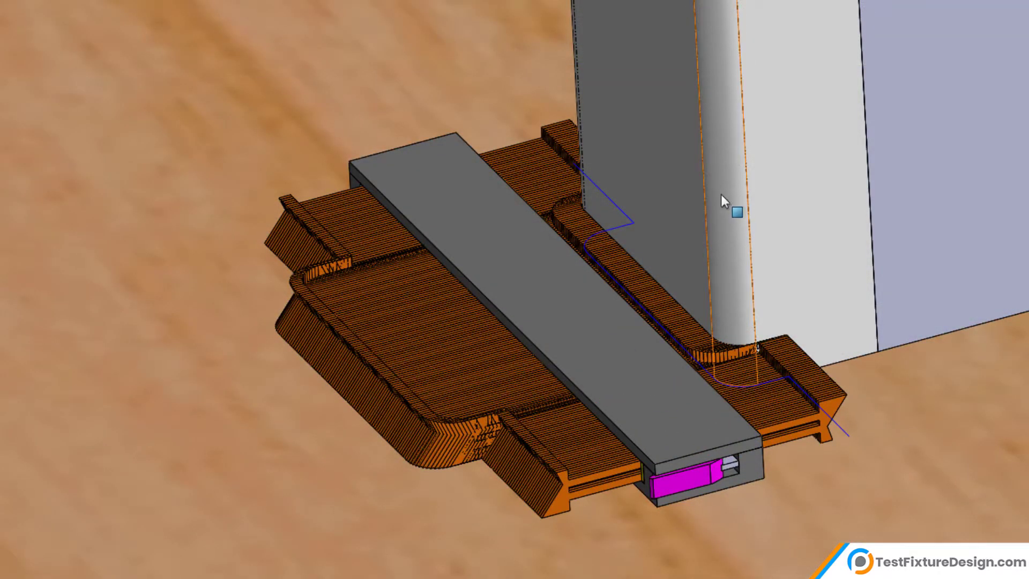
{"action": "mouse_move", "coordinate": [695, 252]}
{"action": "middle_mouse_down"}
{"action": "mouse_move", "coordinate": [662, 201]}
{"action": "mouse_move", "coordinate": [703, 239]}
{"action": "middle_mouse_up"}
{"action": "left_click", "coordinate": [849, 222]}
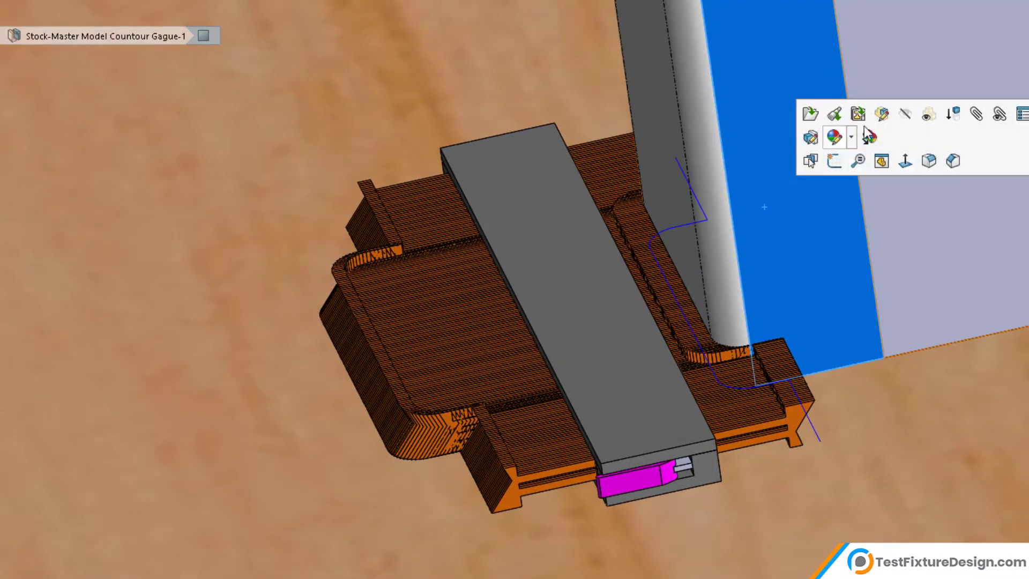
{"action": "mouse_move", "coordinate": [825, 281]}
{"action": "middle_mouse_down"}
{"action": "mouse_move", "coordinate": [797, 229]}
{"action": "mouse_move", "coordinate": [749, 246]}
{"action": "mouse_move", "coordinate": [790, 248]}
{"action": "mouse_move", "coordinate": [827, 271]}
{"action": "middle_mouse_up"}
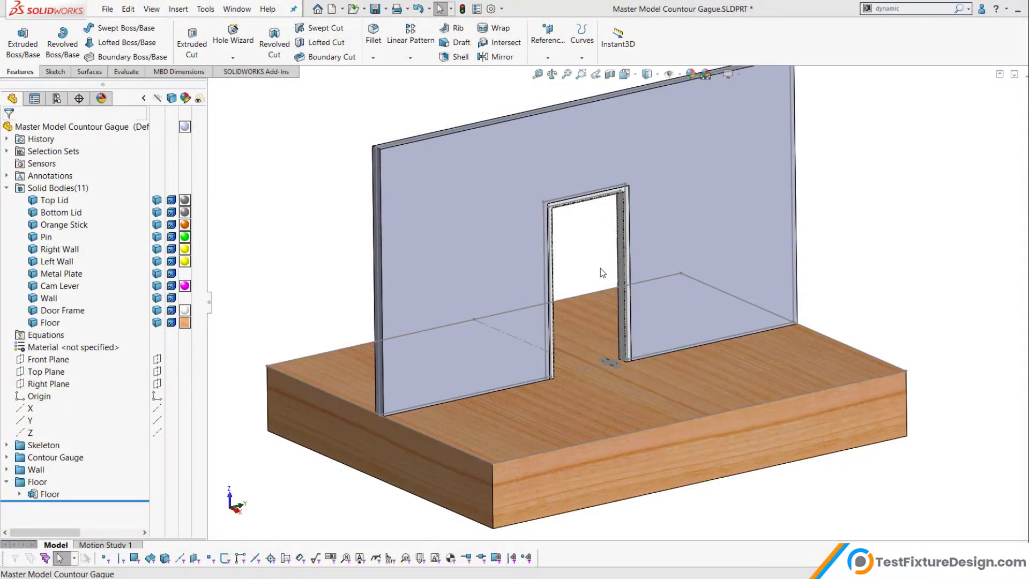
Inspect the wall, door frame and floor around the gauge and highlight the Top Lid body
{"action": "scroll", "coordinate": [590, 155], "scroll_direction": "down", "scroll_amount": 3}
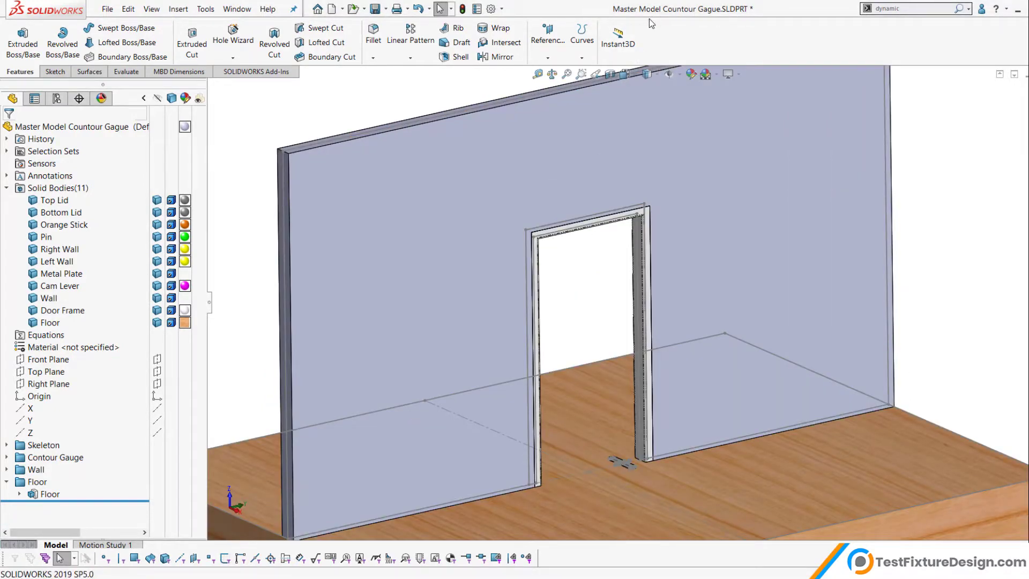
{"action": "scroll", "coordinate": [593, 474], "scroll_direction": "down", "scroll_amount": 3}
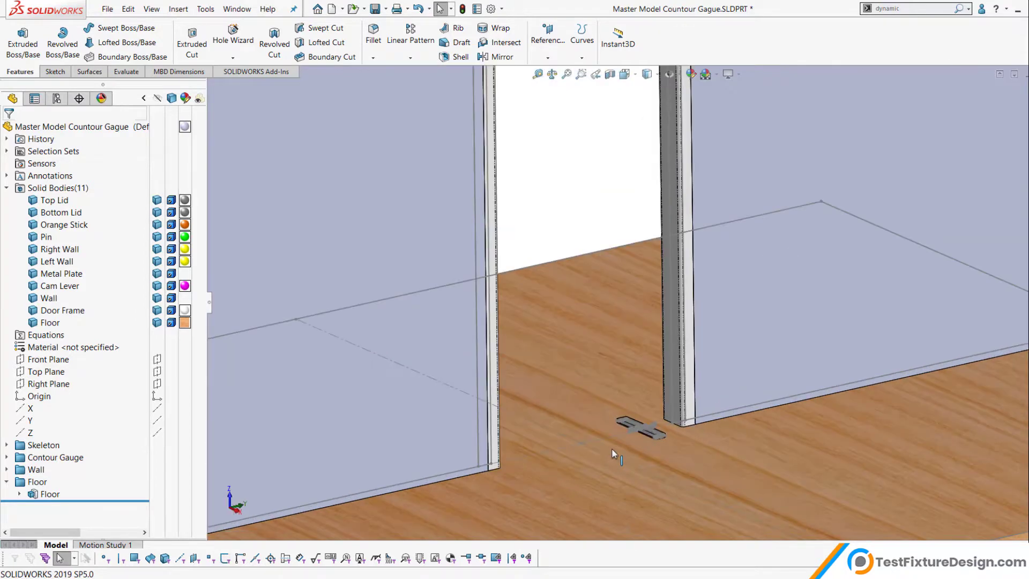
{"action": "scroll", "coordinate": [627, 407], "scroll_direction": "up", "scroll_amount": 3}
{"action": "scroll", "coordinate": [636, 379], "scroll_direction": "down", "scroll_amount": 2}
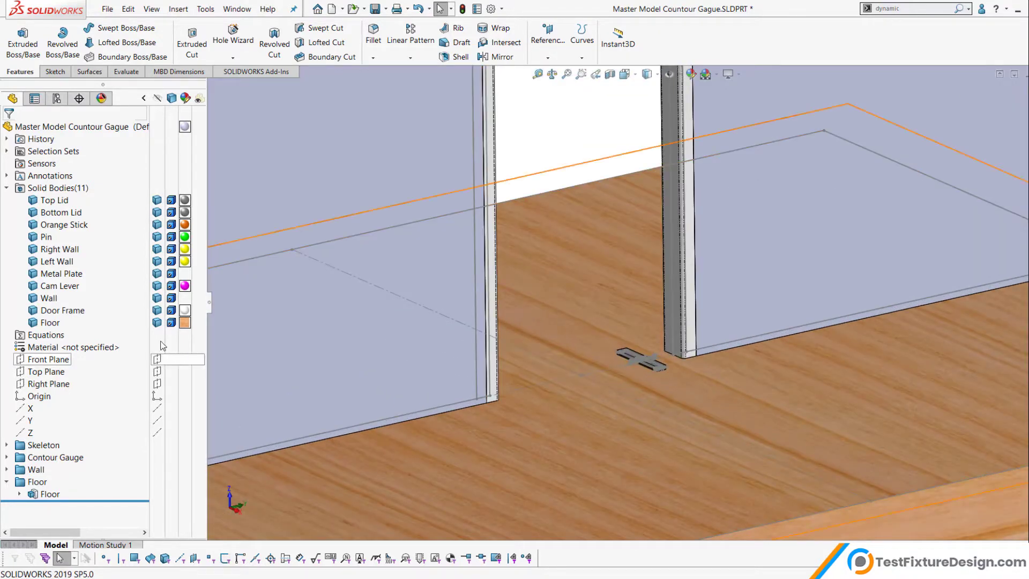
{"action": "left_click", "coordinate": [54, 200]}
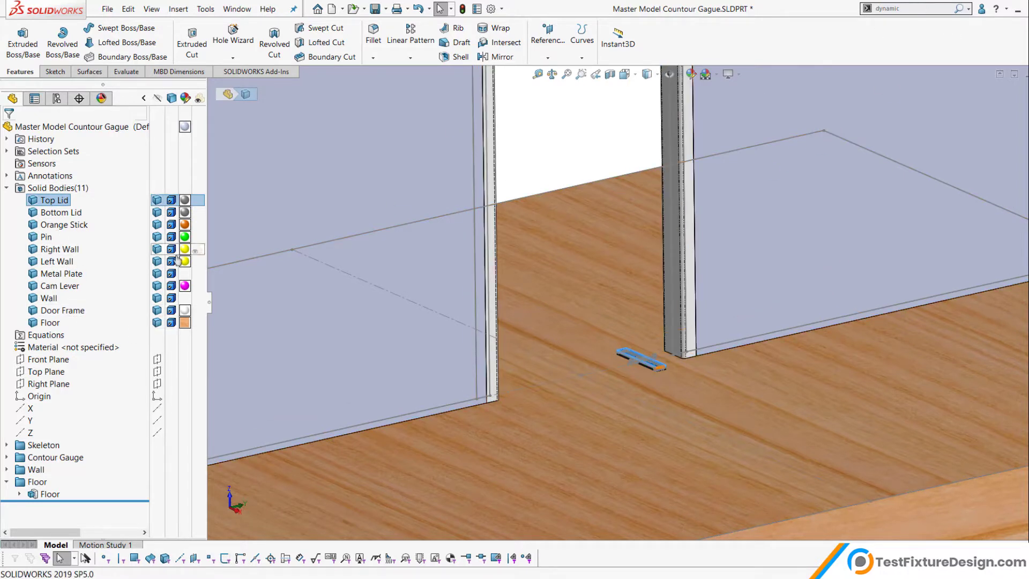
{"action": "left_click", "coordinate": [552, 163]}
{"action": "scroll", "coordinate": [637, 303], "scroll_direction": "up", "scroll_amount": 3}
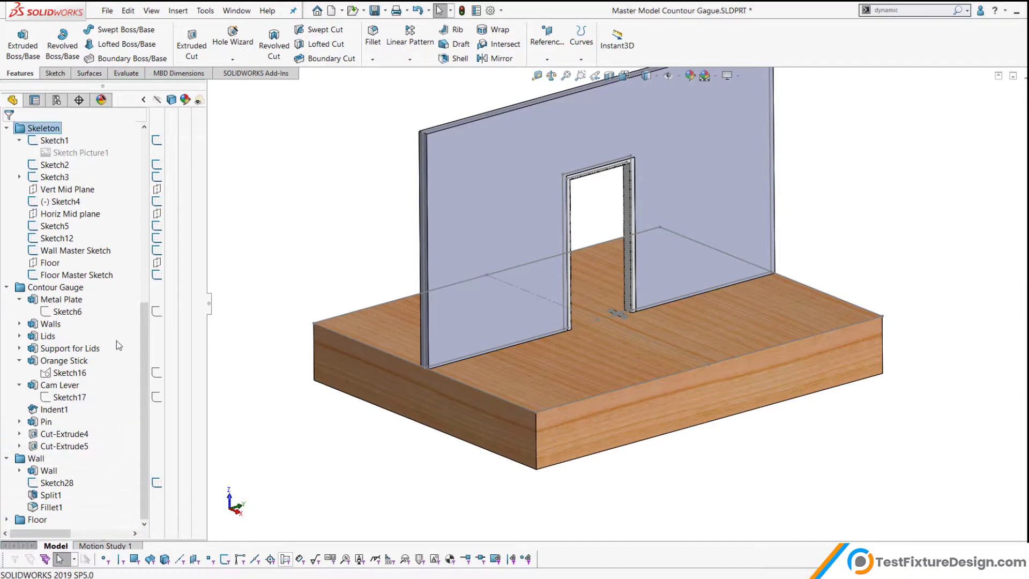
Roll the model back to just after Floor Master Sketch and examine the skeleton sketches of the gauge, wall and floor
{"action": "left_click_drag", "start_coordinate": [122, 293], "coordinate": [121, 281]}
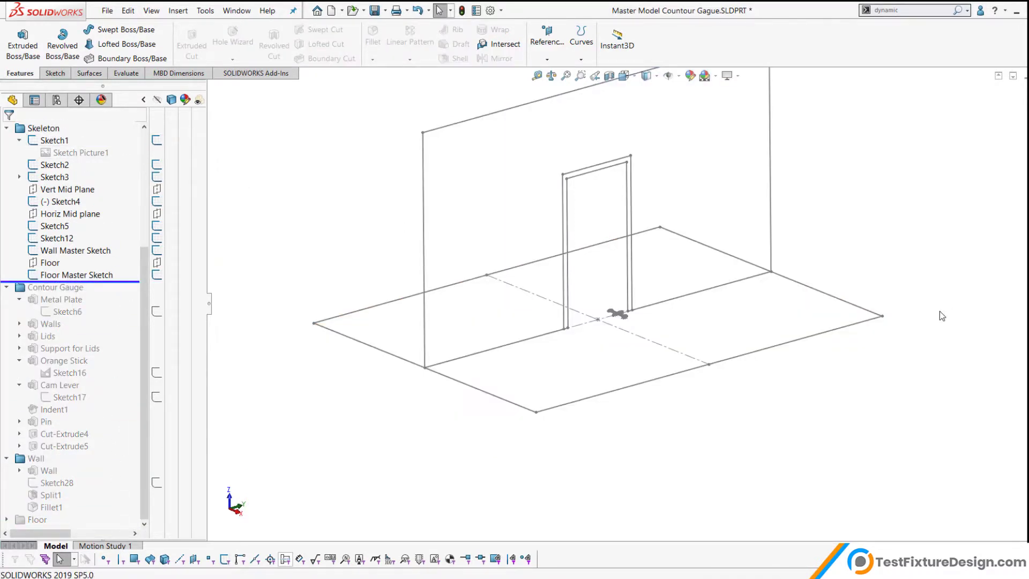
{"action": "scroll", "coordinate": [723, 298], "scroll_direction": "down", "scroll_amount": 3}
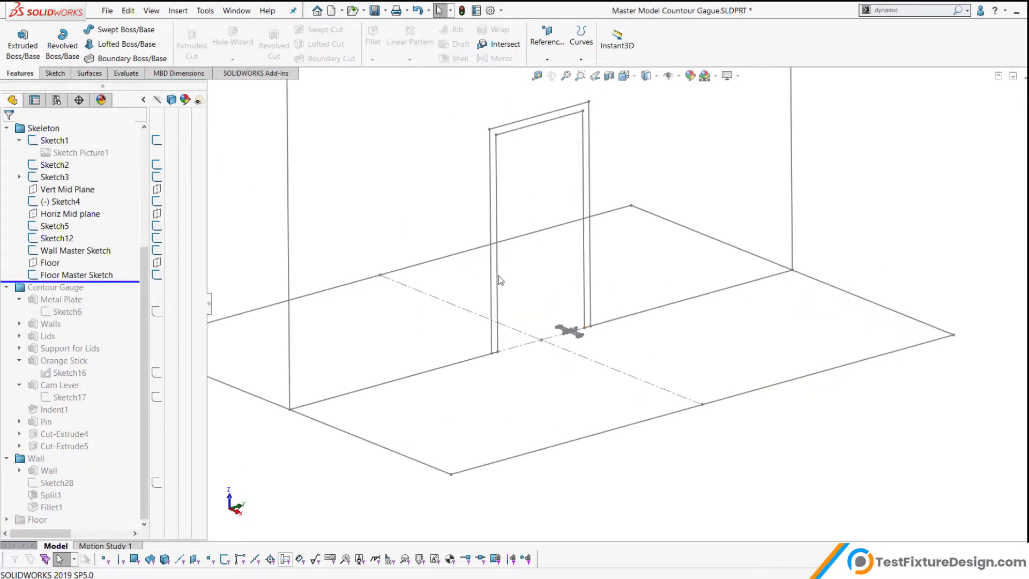
{"action": "scroll", "coordinate": [570, 331], "scroll_direction": "down", "scroll_amount": 10}
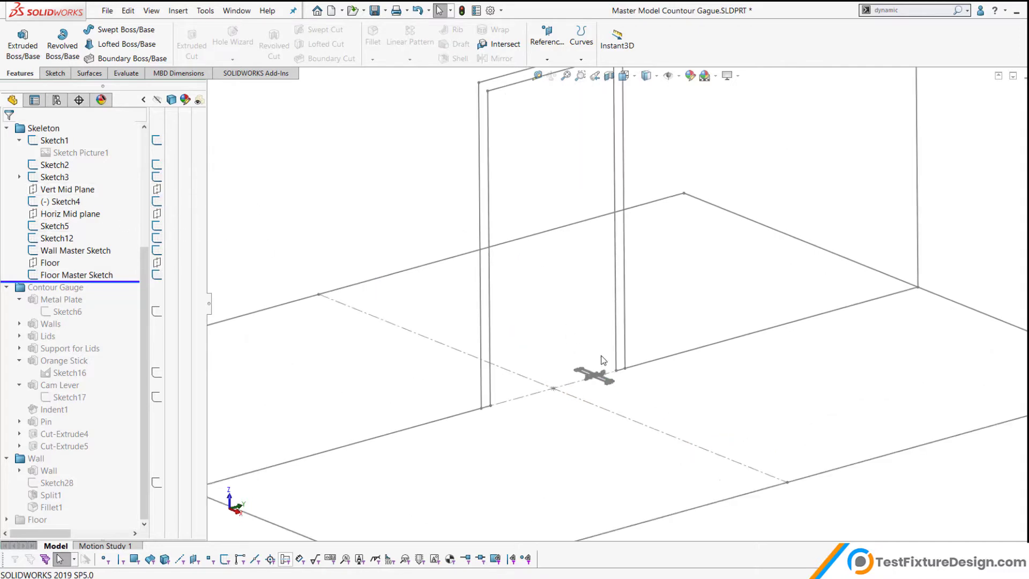
{"action": "scroll", "coordinate": [642, 329], "scroll_direction": "down", "scroll_amount": 4}
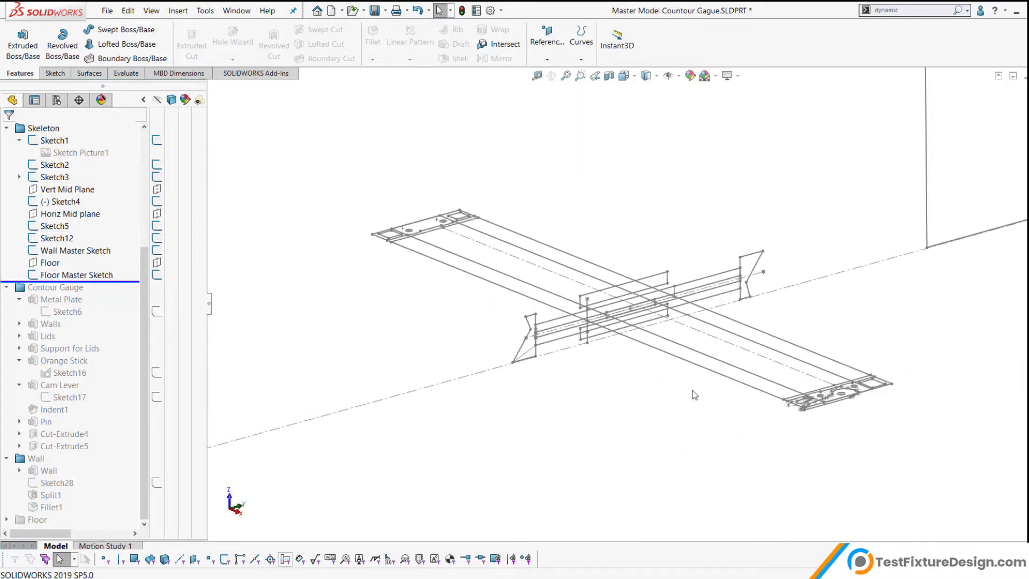
{"action": "scroll", "coordinate": [586, 362], "scroll_direction": "up", "scroll_amount": 20}
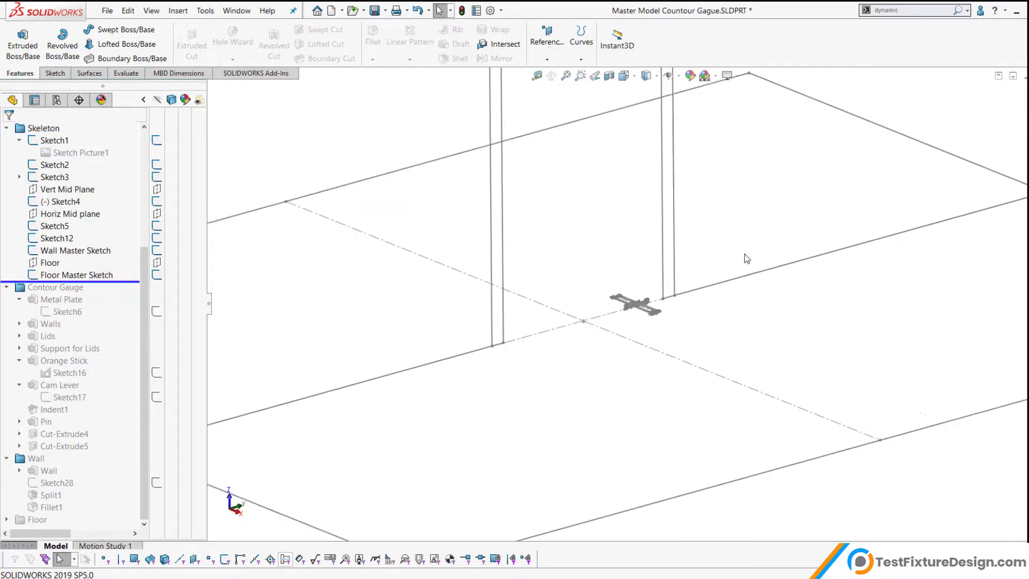
{"action": "scroll", "coordinate": [703, 187], "scroll_direction": "down", "scroll_amount": 2}
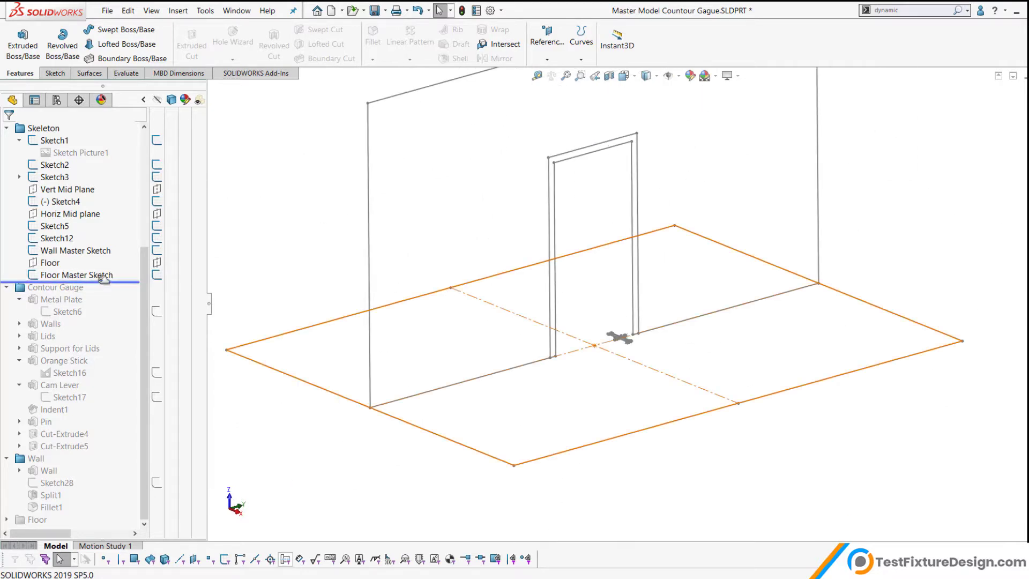
Roll the model forward past Metal Plate and Support for Lids, showing the parent references of each feature
{"action": "left_click_drag", "start_coordinate": [122, 282], "coordinate": [112, 318]}
{"action": "left_click", "coordinate": [64, 302]}
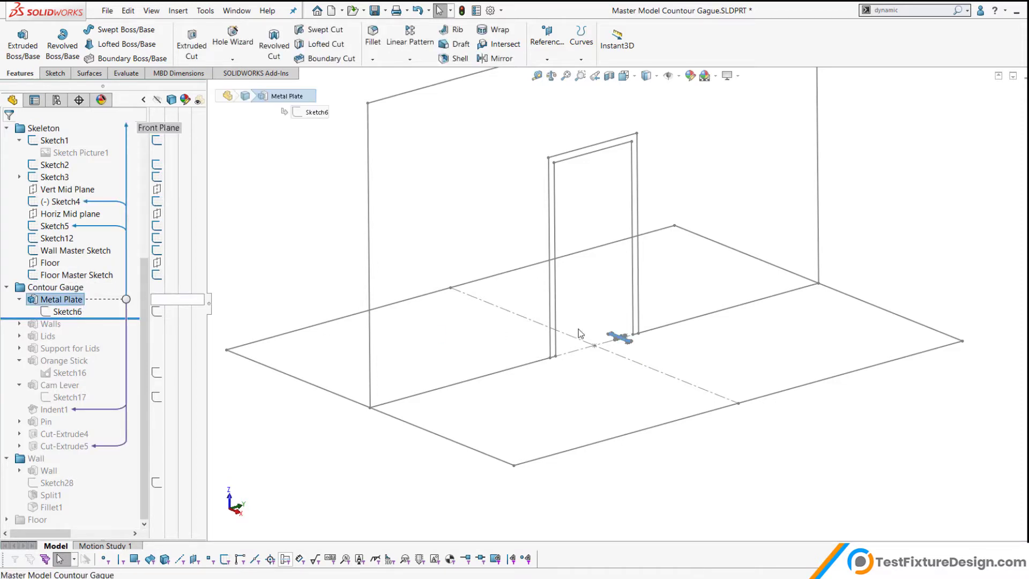
{"action": "scroll", "coordinate": [605, 337], "scroll_direction": "down", "scroll_amount": 15}
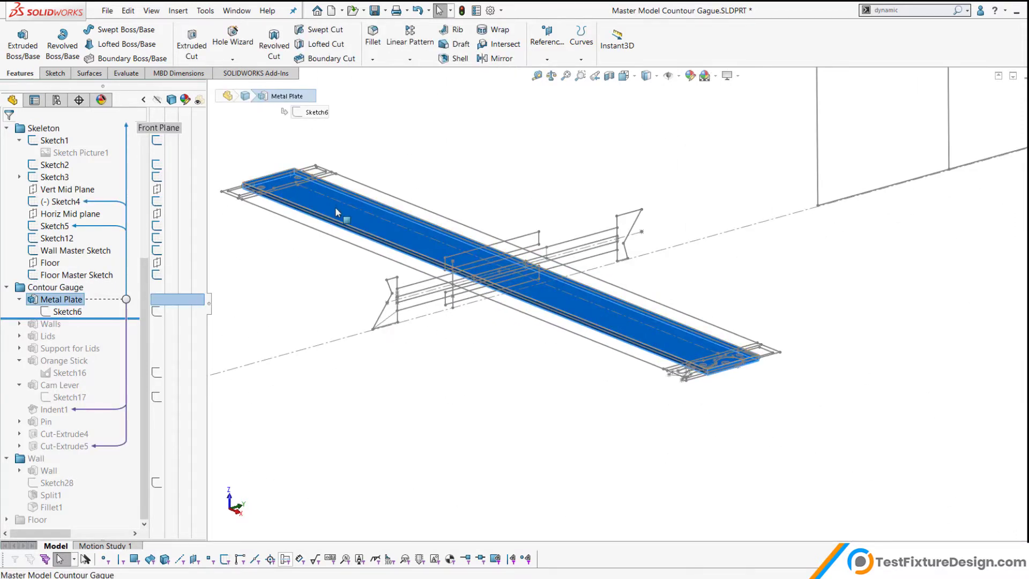
{"action": "left_click", "coordinate": [423, 177]}
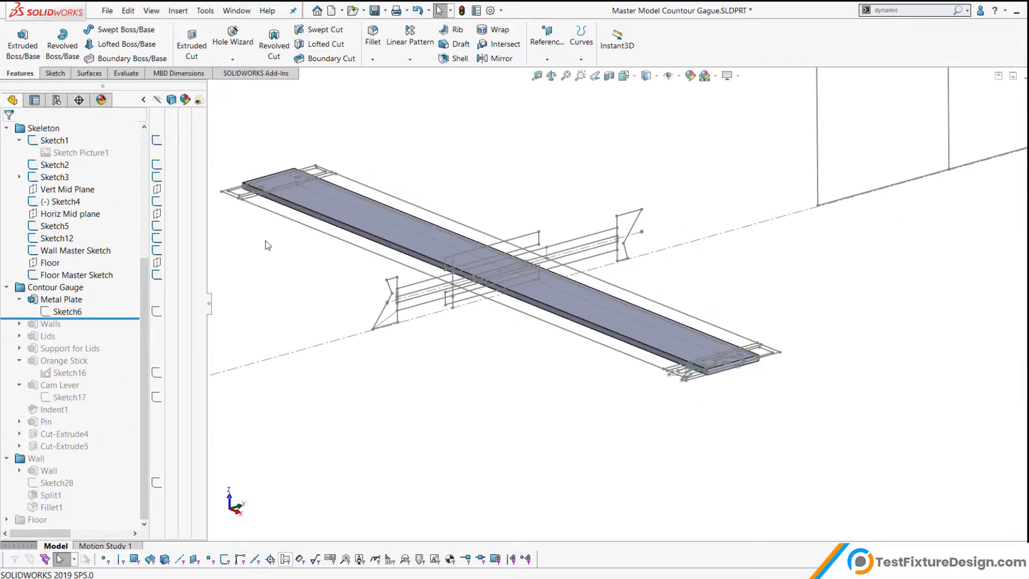
{"action": "mouse_move", "coordinate": [126, 325]}
{"action": "left_mouse_down"}
{"action": "mouse_move", "coordinate": [110, 342]}
{"action": "mouse_move", "coordinate": [125, 352]}
{"action": "left_mouse_up"}
{"action": "left_click", "coordinate": [70, 349]}
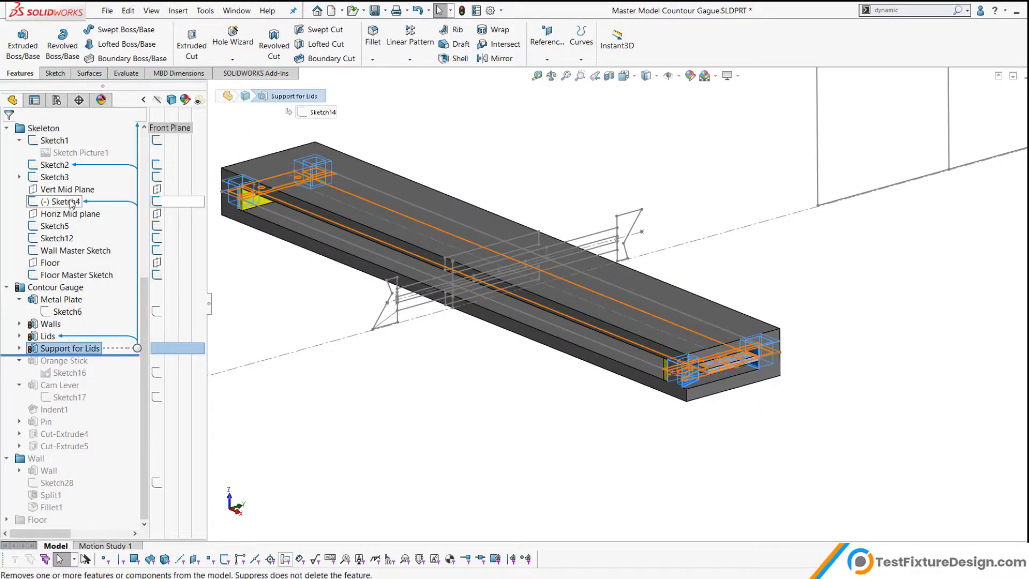
Roll forward past Cam Lever, open its Sketch17 to view the lever profile, and exit the sketch
{"action": "left_click_drag", "start_coordinate": [120, 354], "coordinate": [118, 399]}
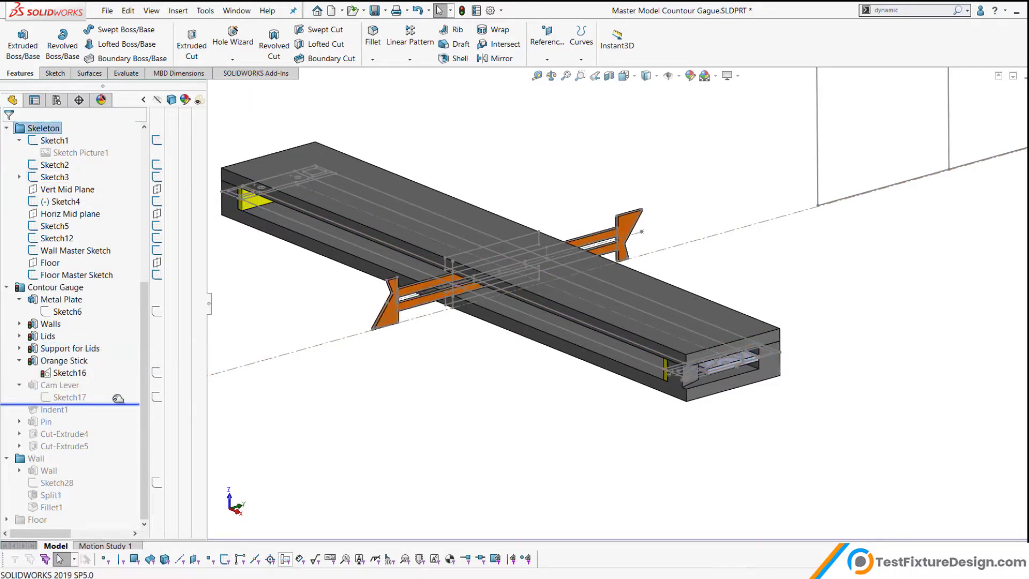
{"action": "left_click", "coordinate": [67, 396]}
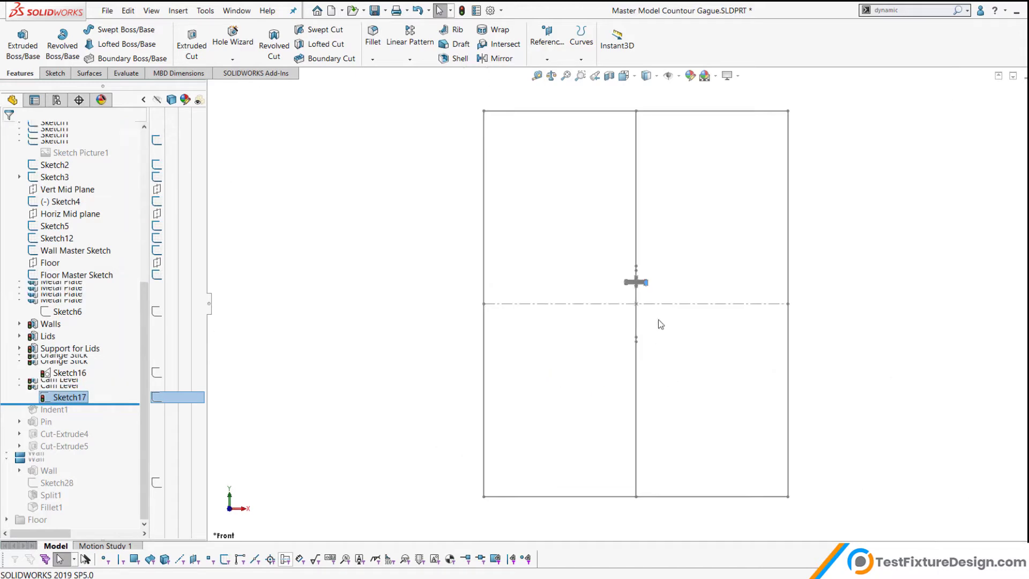
{"action": "scroll", "coordinate": [648, 286], "scroll_direction": "down", "scroll_amount": 5}
{"action": "scroll", "coordinate": [651, 296], "scroll_direction": "down", "scroll_amount": 5}
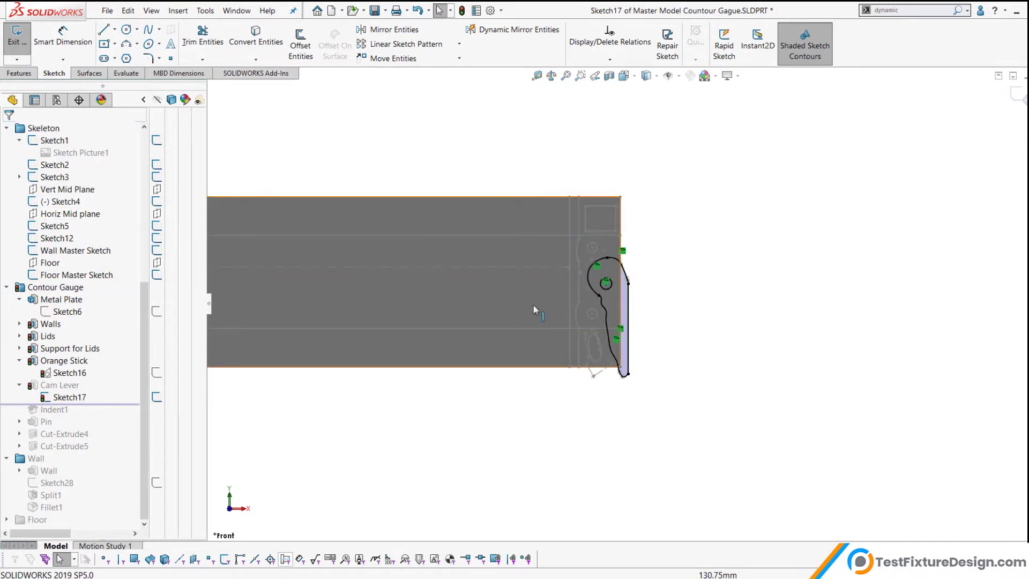
{"action": "left_click", "coordinate": [1013, 94]}
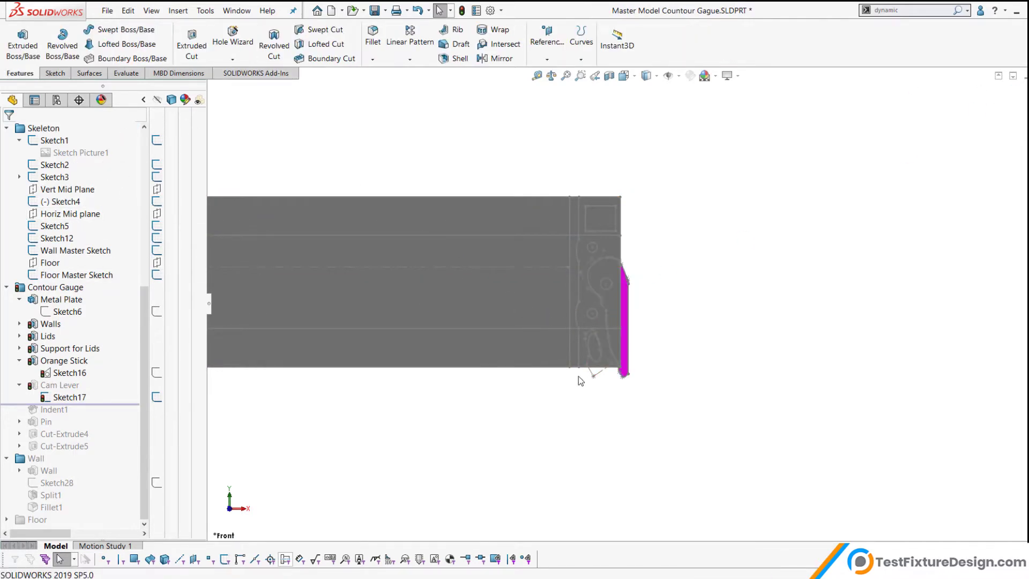
Roll the model forward through the remaining gauge features, the Wall folder and the Floor folder to the end
{"action": "middle_click_drag", "start_coordinate": [479, 302], "coordinate": [771, 390]}
{"action": "scroll", "coordinate": [771, 390], "scroll_direction": "down", "scroll_amount": 5}
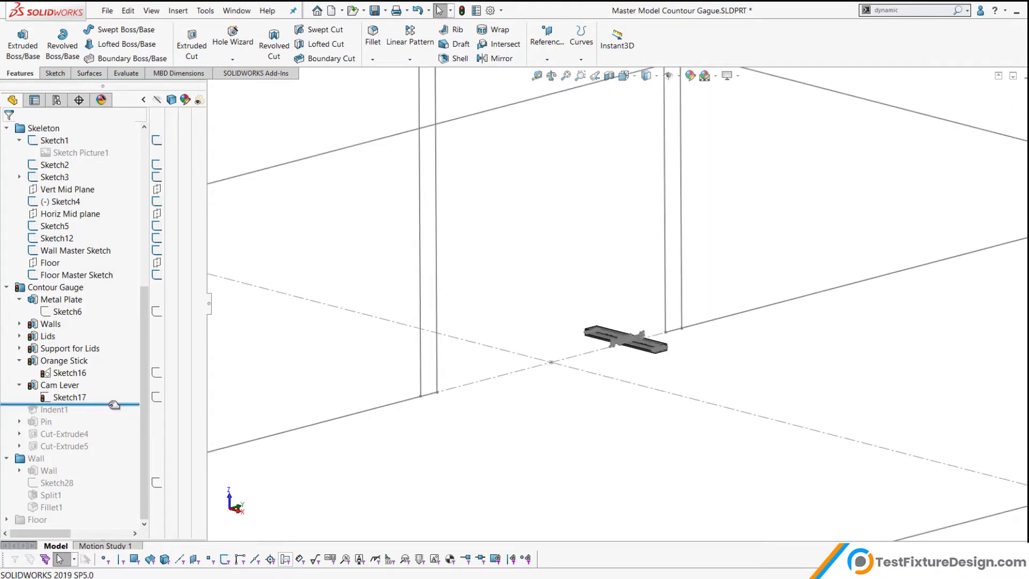
{"action": "mouse_move", "coordinate": [116, 403]}
{"action": "left_mouse_down"}
{"action": "mouse_move", "coordinate": [110, 526]}
{"action": "mouse_move", "coordinate": [102, 514]}
{"action": "left_mouse_up"}
{"action": "scroll", "coordinate": [687, 331], "scroll_direction": "up", "scroll_amount": 1}
{"action": "scroll", "coordinate": [688, 331], "scroll_direction": "down", "scroll_amount": 3}
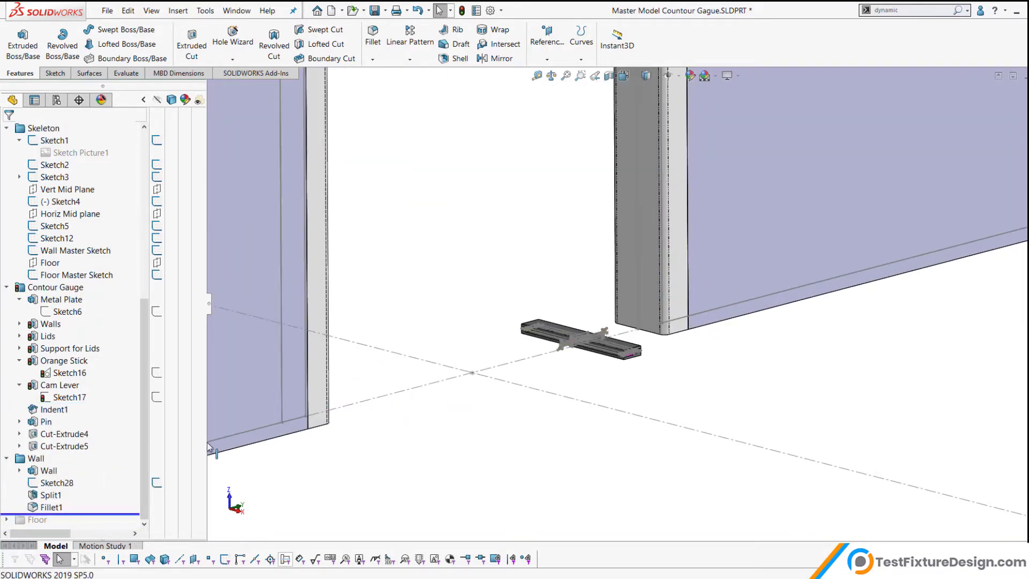
{"action": "scroll", "coordinate": [220, 439], "scroll_direction": "up", "scroll_amount": 1}
{"action": "left_click_drag", "start_coordinate": [120, 514], "coordinate": [115, 527]}
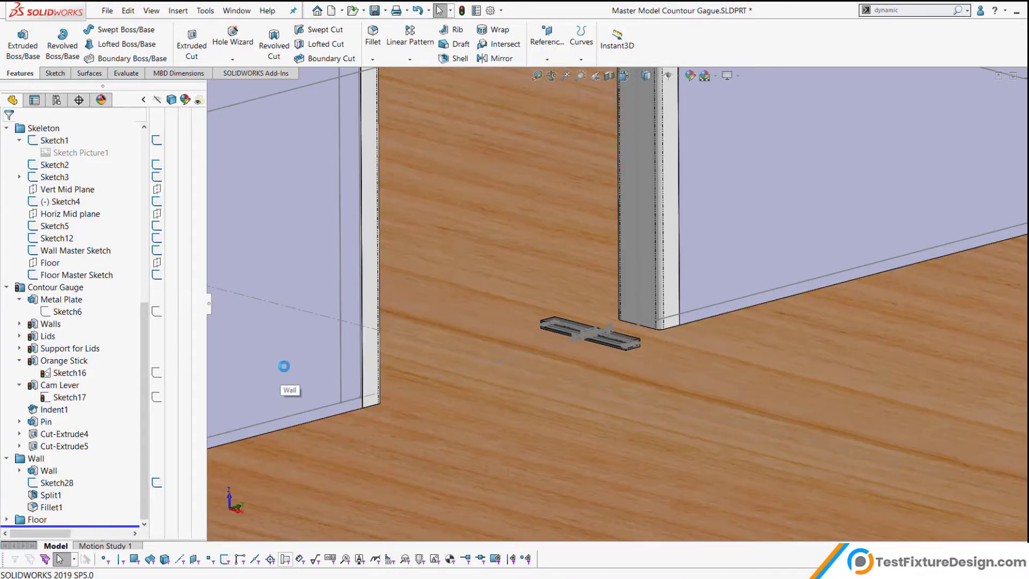
Trace the Orange Stick feature through Sketch16 to its parent Sketch5 in the Skeleton folder
{"action": "scroll", "coordinate": [77, 230], "scroll_direction": "up", "scroll_amount": 1}
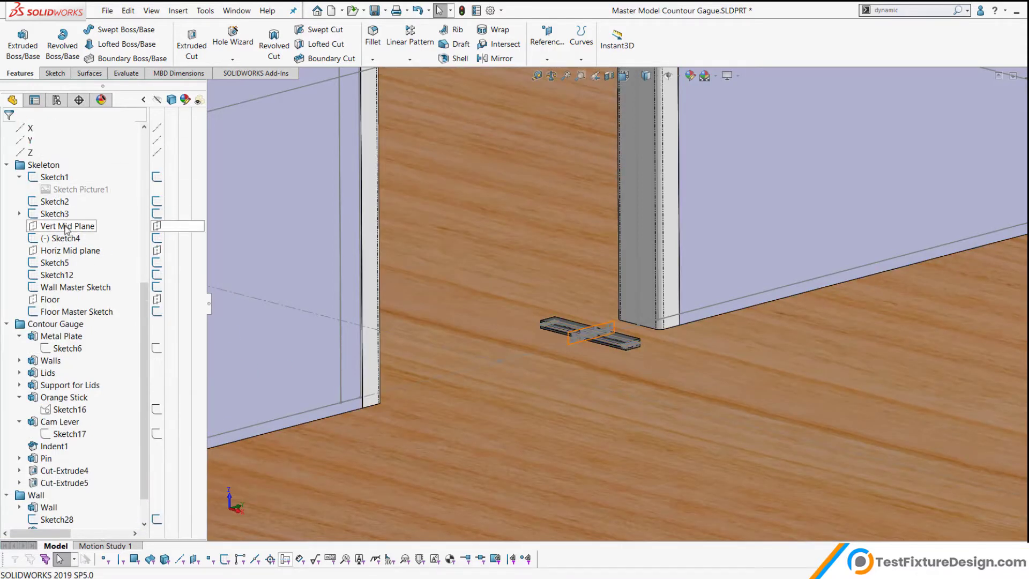
{"action": "scroll", "coordinate": [652, 324], "scroll_direction": "down", "scroll_amount": 6}
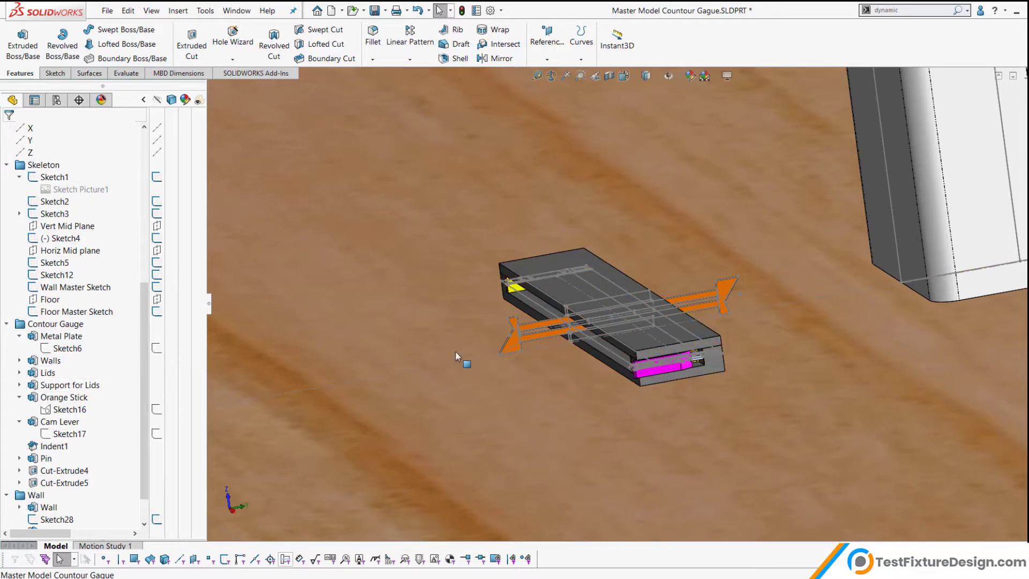
{"action": "scroll", "coordinate": [515, 353], "scroll_direction": "down", "scroll_amount": 5}
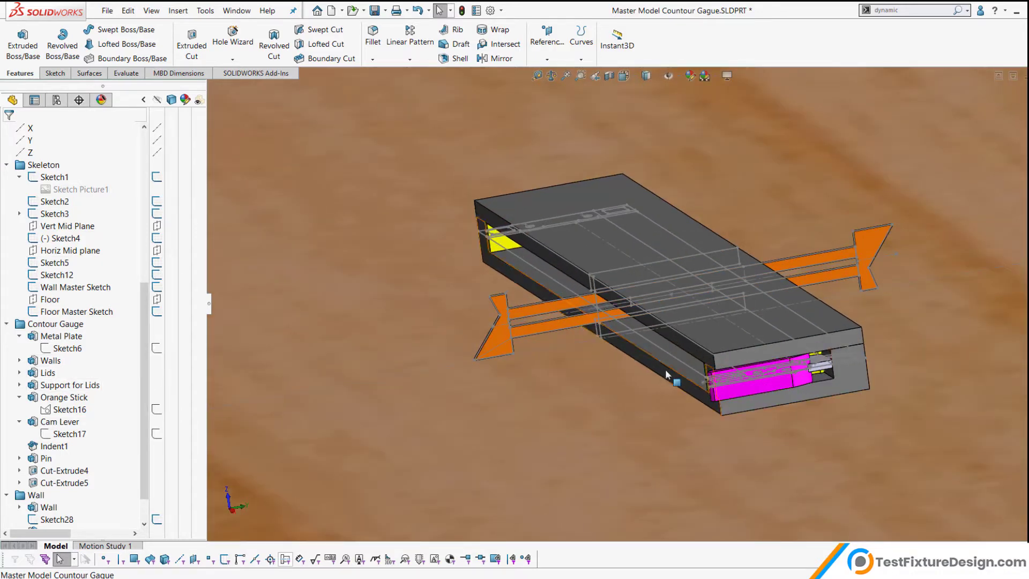
{"action": "left_click", "coordinate": [561, 330]}
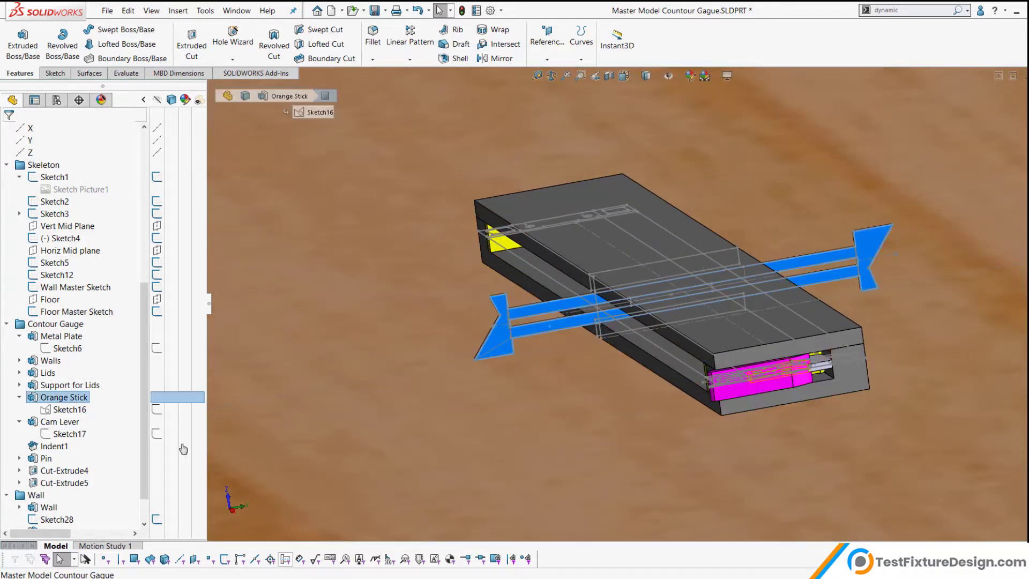
{"action": "left_click", "coordinate": [67, 410]}
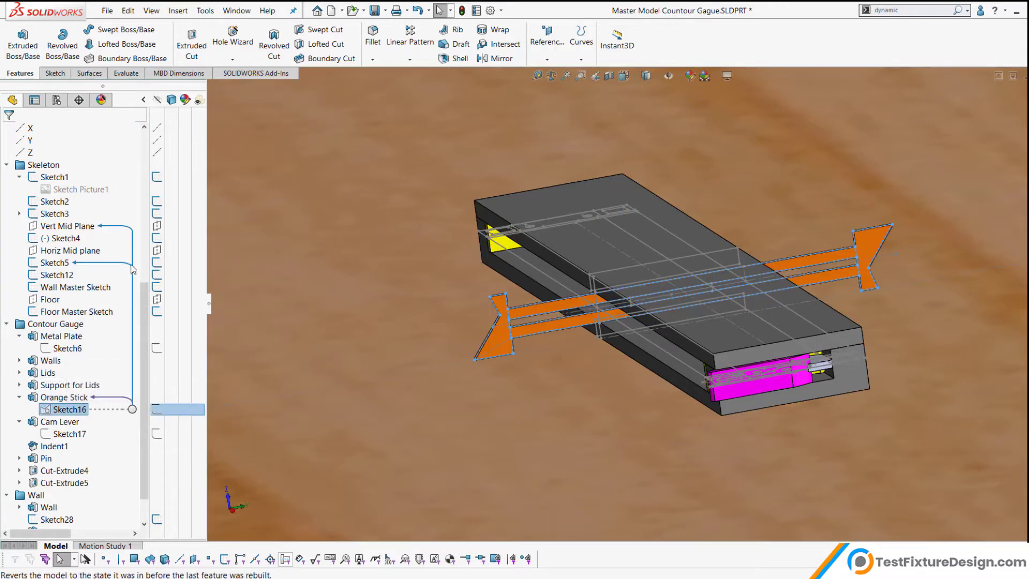
{"action": "left_click", "coordinate": [56, 264]}
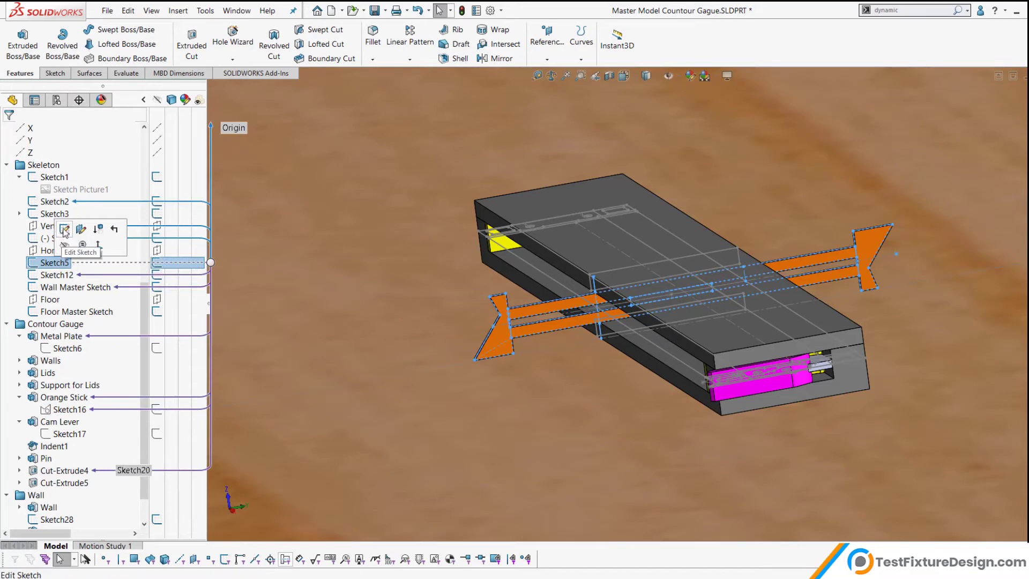
Edit Sketch5 and set the stick's upper length dimension (D20) to 100 mm
{"action": "left_click", "coordinate": [65, 231]}
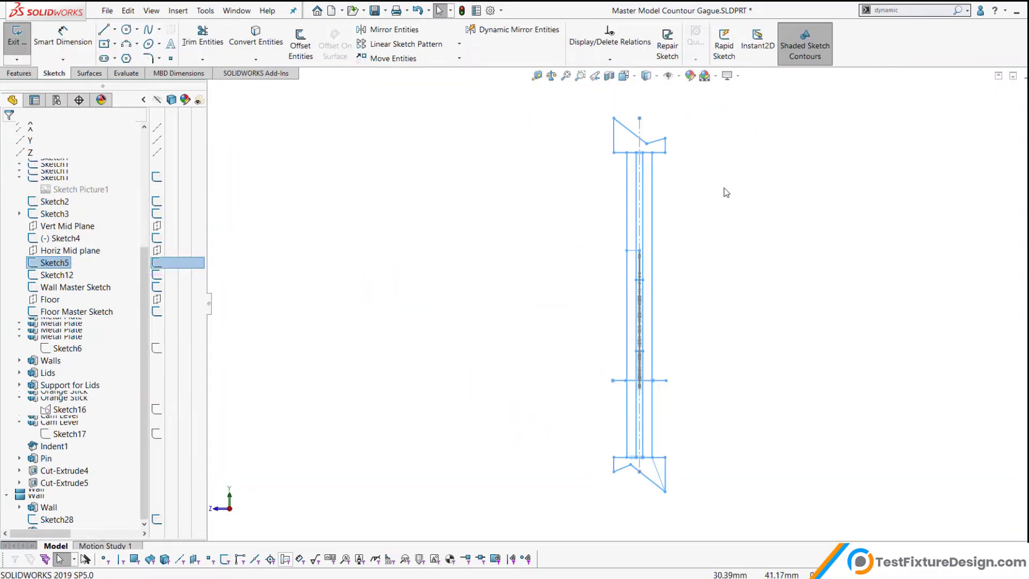
{"action": "double_click", "coordinate": [582, 246]}
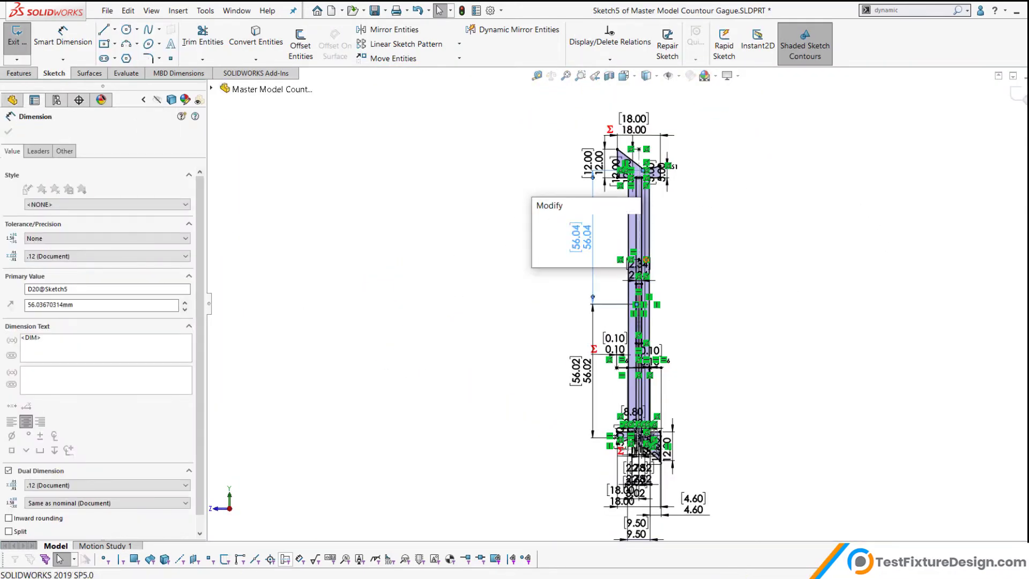
{"action": "type", "text": "100"}
{"action": "key", "text": "Return"}
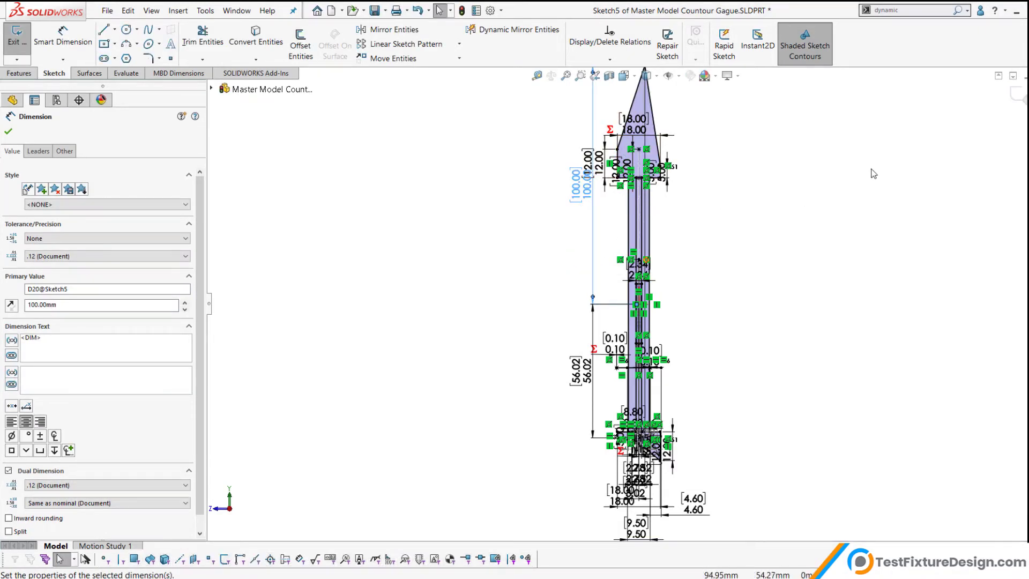
Exit Sketch5 and rebuild the master model with the edited stick length
{"action": "scroll", "coordinate": [811, 223], "scroll_direction": "up", "scroll_amount": 2}
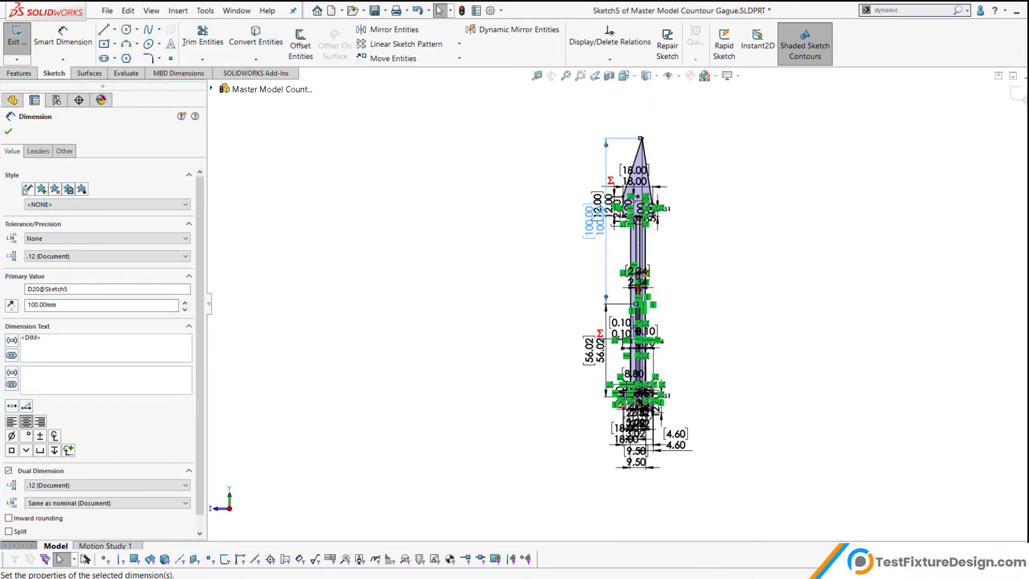
{"action": "left_click", "coordinate": [1016, 94]}
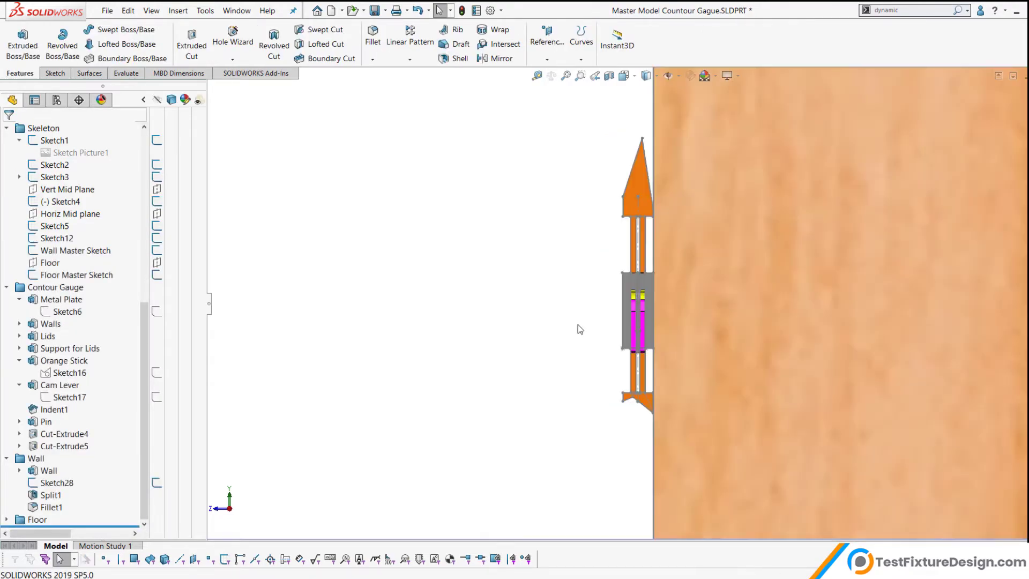
{"action": "scroll", "coordinate": [646, 375], "scroll_direction": "up", "scroll_amount": 2}
{"action": "mouse_move", "coordinate": [649, 383]}
{"action": "middle_mouse_down"}
{"action": "mouse_move", "coordinate": [694, 340]}
{"action": "mouse_move", "coordinate": [606, 372]}
{"action": "mouse_move", "coordinate": [640, 198]}
{"action": "mouse_move", "coordinate": [756, 357]}
{"action": "mouse_move", "coordinate": [731, 328]}
{"action": "middle_mouse_up"}
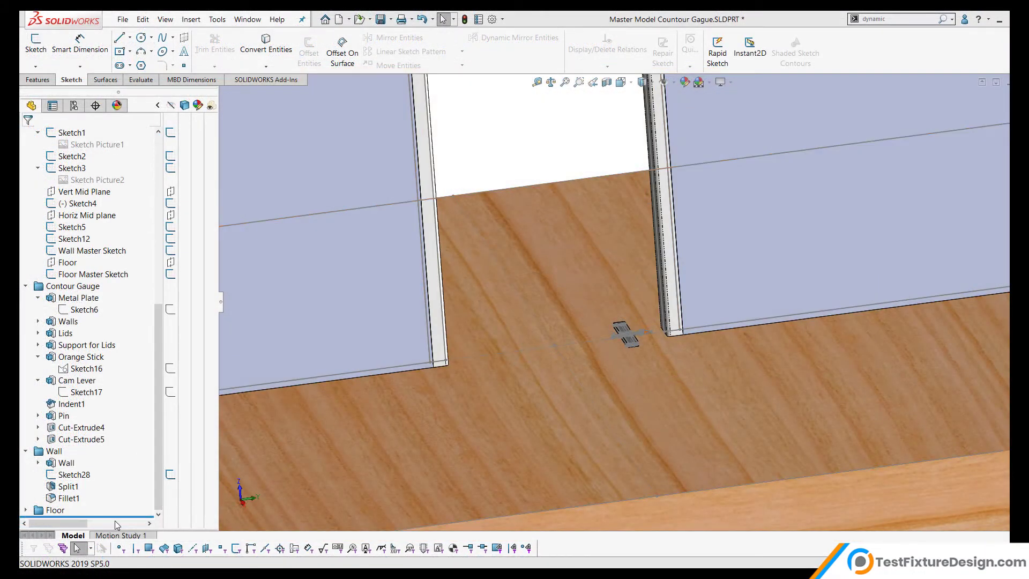
{"action": "middle_click_drag", "start_coordinate": [608, 352], "coordinate": [638, 352]}
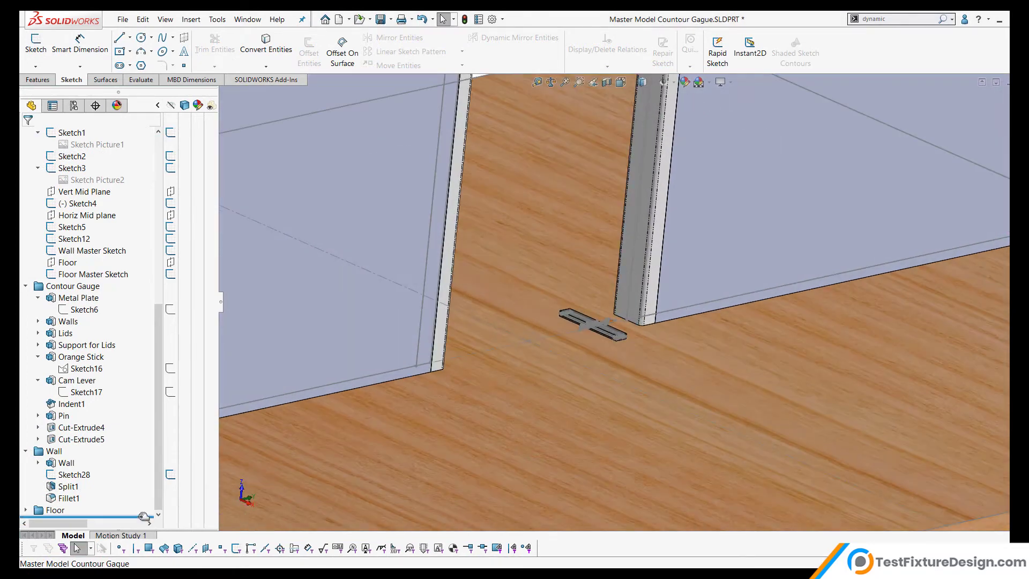
Roll the master model back to just after Sketch1 and unsuppress Sketch Picture1
{"action": "mouse_move", "coordinate": [141, 516]}
{"action": "left_mouse_down"}
{"action": "mouse_move", "coordinate": [134, 146]}
{"action": "mouse_move", "coordinate": [116, 209]}
{"action": "left_mouse_up"}
{"action": "left_click_drag", "start_coordinate": [116, 256], "coordinate": [116, 256]}
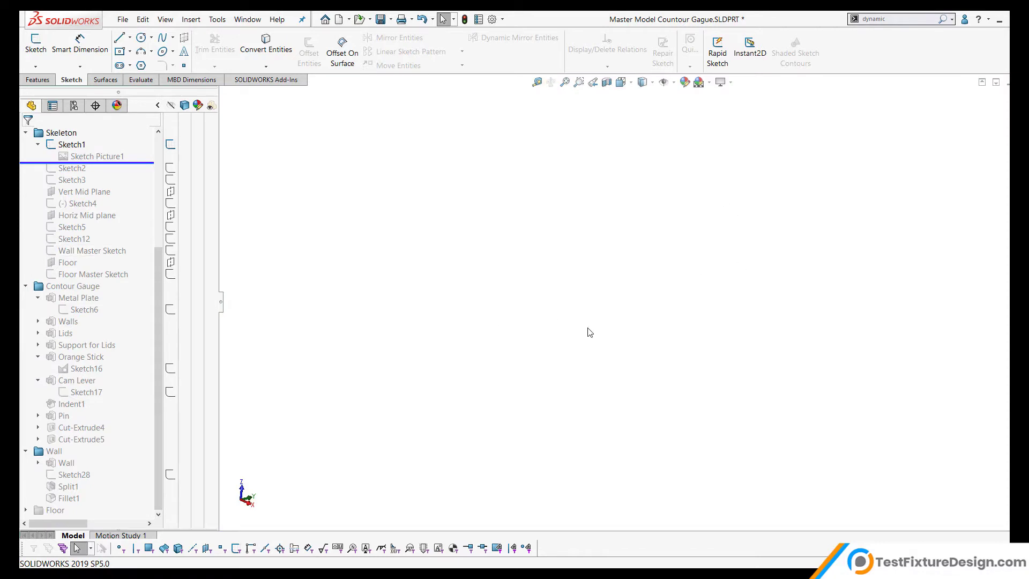
{"action": "right_click", "coordinate": [80, 160]}
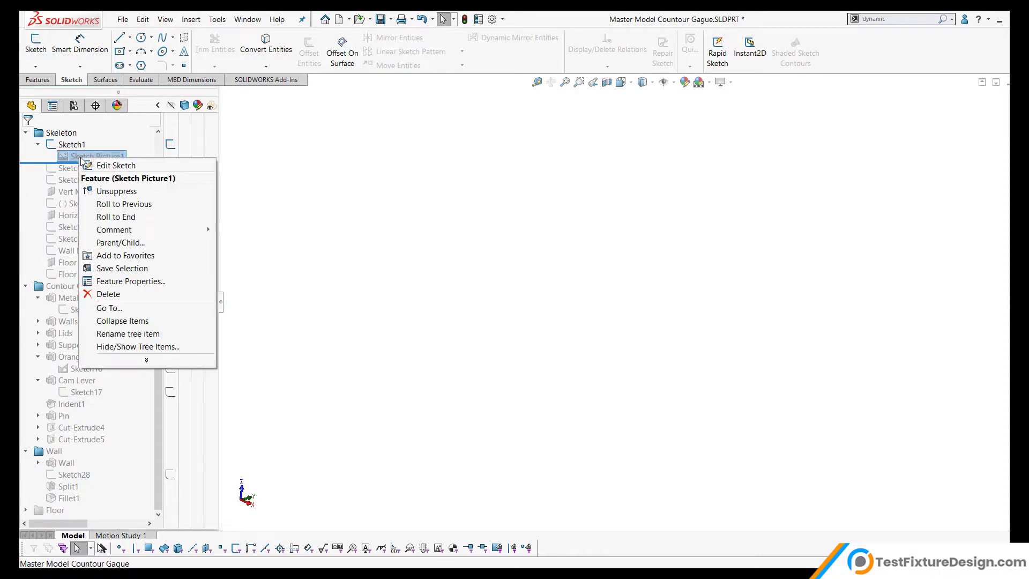
{"action": "left_click", "coordinate": [141, 191]}
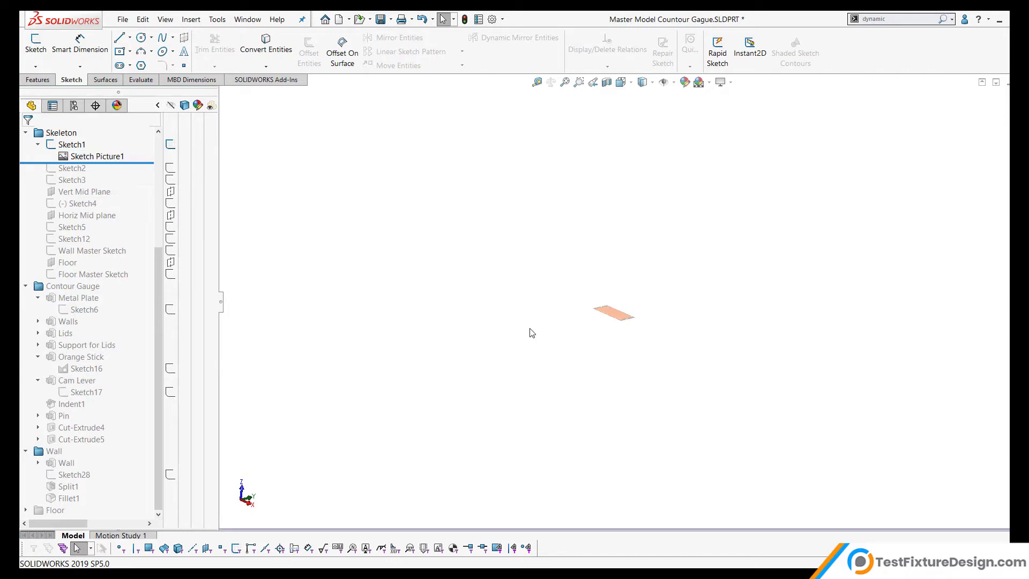
Examine the contour gauge reference picture placed in Sketch1 from the front
{"action": "scroll", "coordinate": [654, 325], "scroll_direction": "down", "scroll_amount": 3}
{"action": "mouse_move", "coordinate": [475, 285]}
{"action": "middle_mouse_down"}
{"action": "mouse_move", "coordinate": [513, 306]}
{"action": "mouse_move", "coordinate": [532, 301]}
{"action": "middle_mouse_up"}
{"action": "scroll", "coordinate": [508, 297], "scroll_direction": "down", "scroll_amount": 3}
{"action": "middle_click_drag", "start_coordinate": [564, 238], "coordinate": [552, 305]}
{"action": "scroll", "coordinate": [508, 225], "scroll_direction": "down", "scroll_amount": 3}
{"action": "middle_click_drag", "start_coordinate": [508, 225], "coordinate": [506, 280]}
{"action": "scroll", "coordinate": [524, 215], "scroll_direction": "down", "scroll_amount": 3}
{"action": "middle_click_drag", "start_coordinate": [586, 247], "coordinate": [582, 286]}
{"action": "scroll", "coordinate": [574, 251], "scroll_direction": "up", "scroll_amount": 4}
{"action": "scroll", "coordinate": [604, 265], "scroll_direction": "down", "scroll_amount": 3}
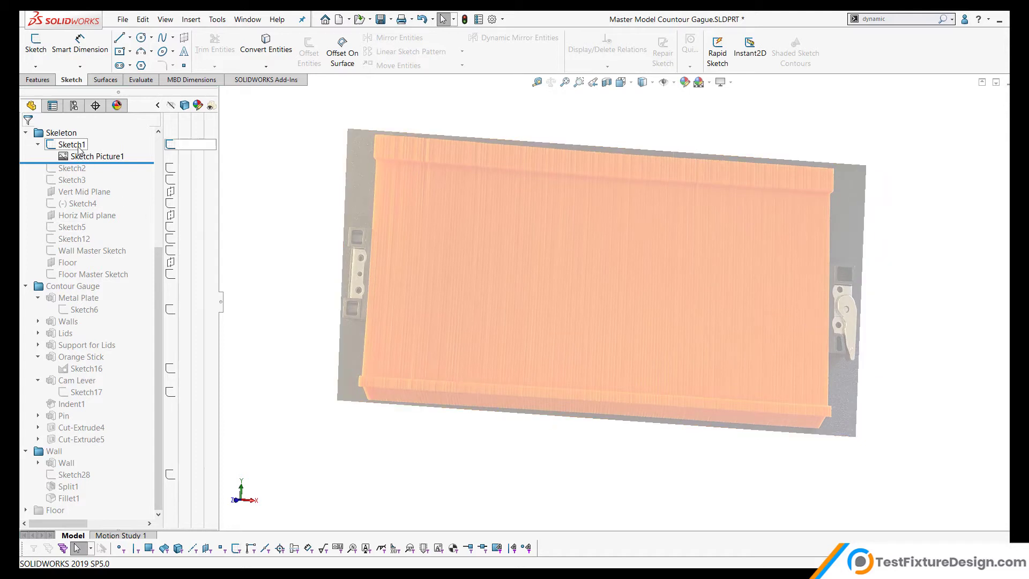
Roll the model forward past Vert Mid Plane and unsuppress Sketch Picture2 under Sketch3
{"action": "left_click_drag", "start_coordinate": [114, 162], "coordinate": [111, 173]}
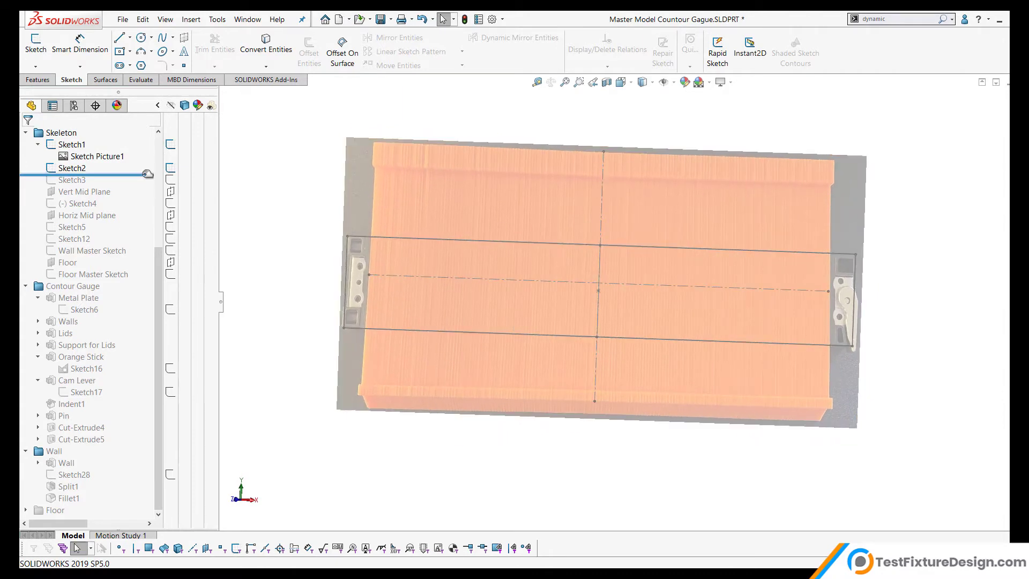
{"action": "left_click_drag", "start_coordinate": [147, 178], "coordinate": [154, 199]}
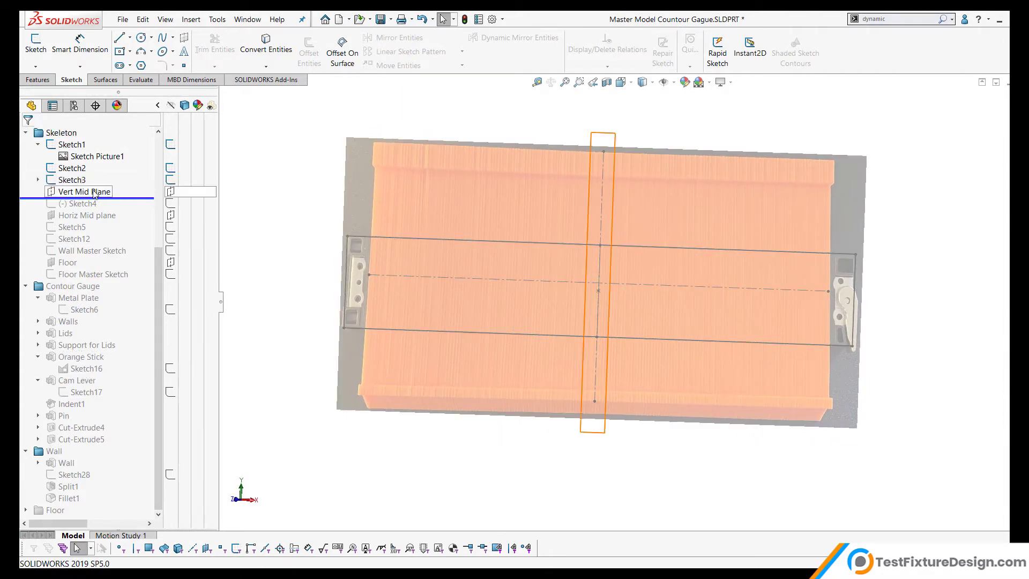
{"action": "left_click", "coordinate": [38, 180]}
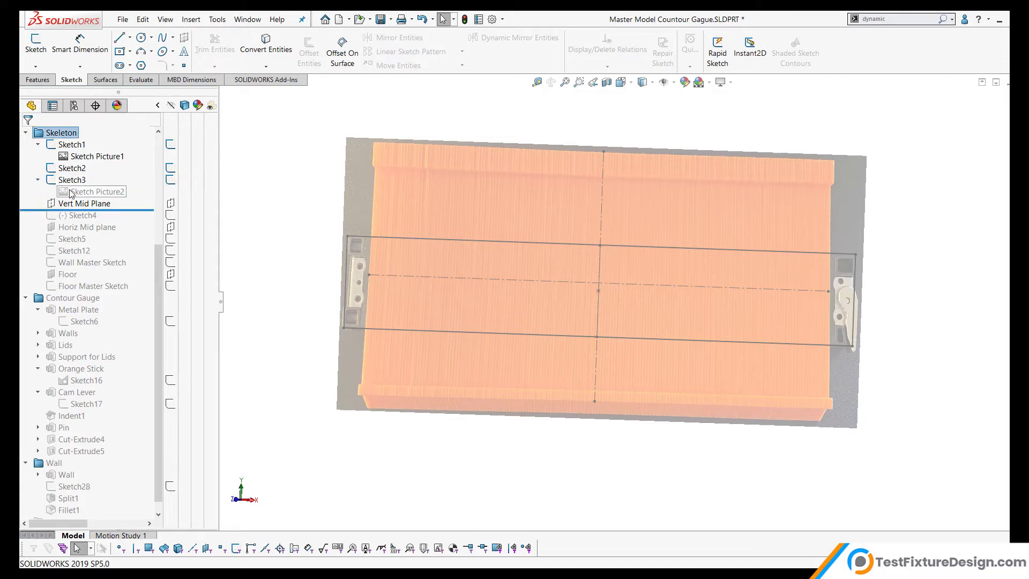
{"action": "right_click", "coordinate": [92, 191]}
{"action": "left_click", "coordinate": [113, 222]}
Inspect both reference pictures at an angle and roll the model forward past Sketch4
{"action": "scroll", "coordinate": [717, 439], "scroll_direction": "up", "scroll_amount": 2}
{"action": "mouse_move", "coordinate": [717, 439]}
{"action": "middle_mouse_down"}
{"action": "mouse_move", "coordinate": [706, 347]}
{"action": "mouse_move", "coordinate": [565, 400]}
{"action": "mouse_move", "coordinate": [611, 266]}
{"action": "middle_mouse_up"}
{"action": "scroll", "coordinate": [611, 263], "scroll_direction": "down", "scroll_amount": 5}
{"action": "mouse_move", "coordinate": [639, 370]}
{"action": "middle_mouse_down"}
{"action": "mouse_move", "coordinate": [645, 346]}
{"action": "mouse_move", "coordinate": [645, 362]}
{"action": "middle_mouse_up"}
{"action": "mouse_move", "coordinate": [645, 398]}
{"action": "middle_mouse_down"}
{"action": "mouse_move", "coordinate": [634, 402]}
{"action": "mouse_move", "coordinate": [677, 432]}
{"action": "mouse_move", "coordinate": [652, 340]}
{"action": "mouse_move", "coordinate": [699, 425]}
{"action": "mouse_move", "coordinate": [659, 468]}
{"action": "mouse_move", "coordinate": [643, 456]}
{"action": "middle_mouse_up"}
{"action": "left_click_drag", "start_coordinate": [126, 224], "coordinate": [126, 222]}
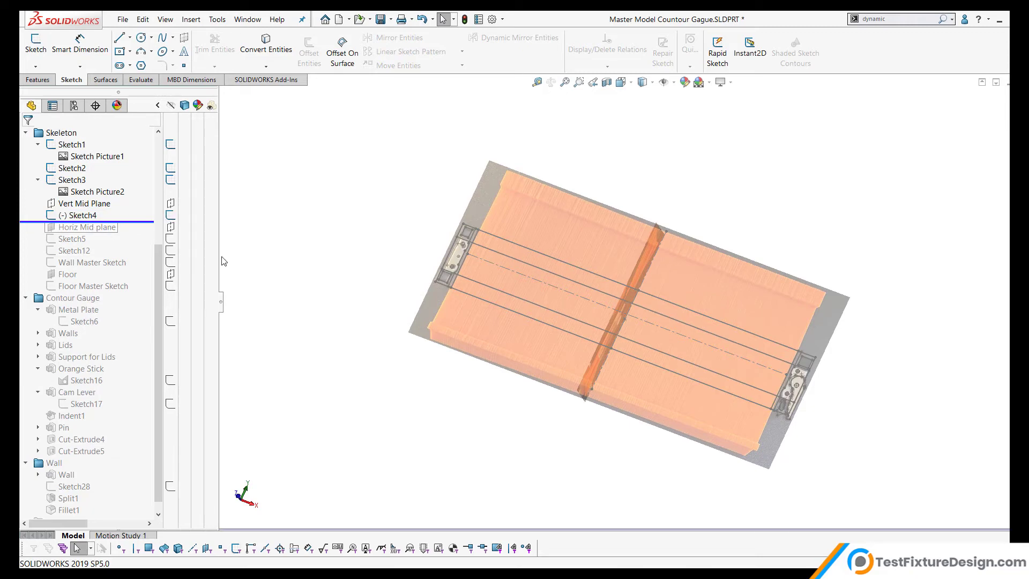
{"action": "scroll", "coordinate": [773, 397], "scroll_direction": "down", "scroll_amount": 4}
{"action": "middle_click_drag", "start_coordinate": [818, 390], "coordinate": [906, 429]}
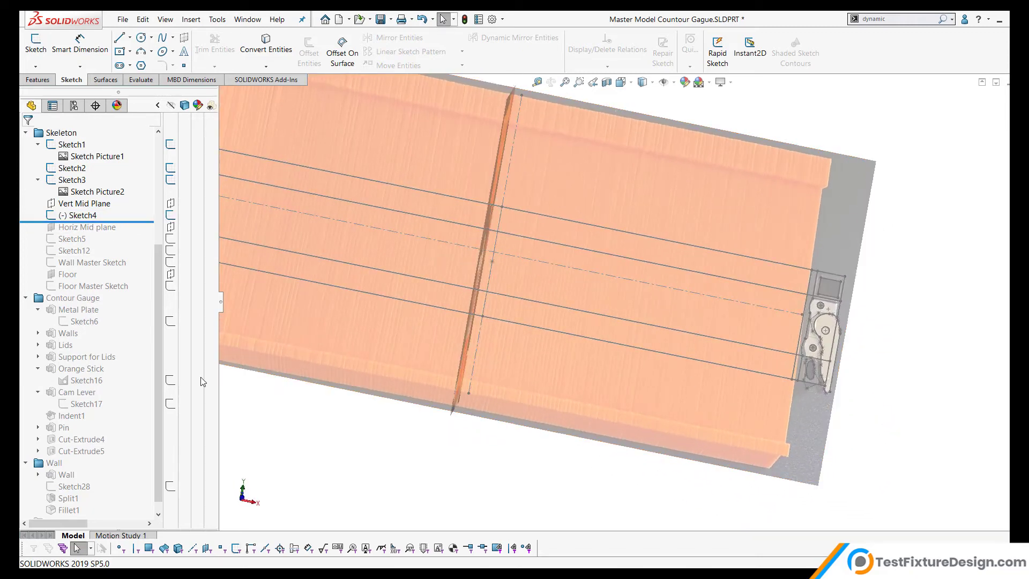
Open Sketch4 for editing and examine the lid, pin hole and cam lever outlines traced over the picture
{"action": "left_click", "coordinate": [68, 215]}
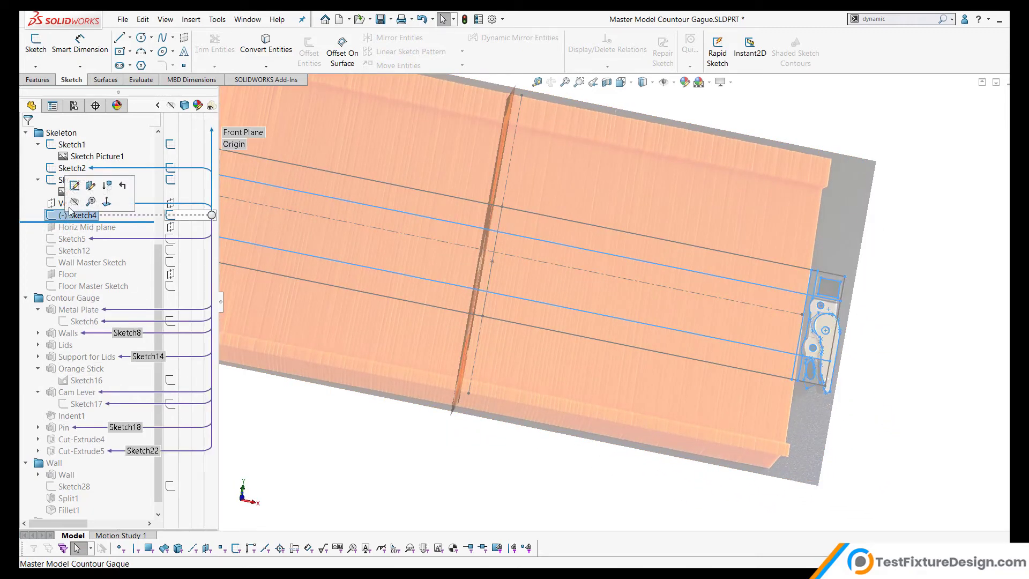
{"action": "left_click", "coordinate": [75, 186]}
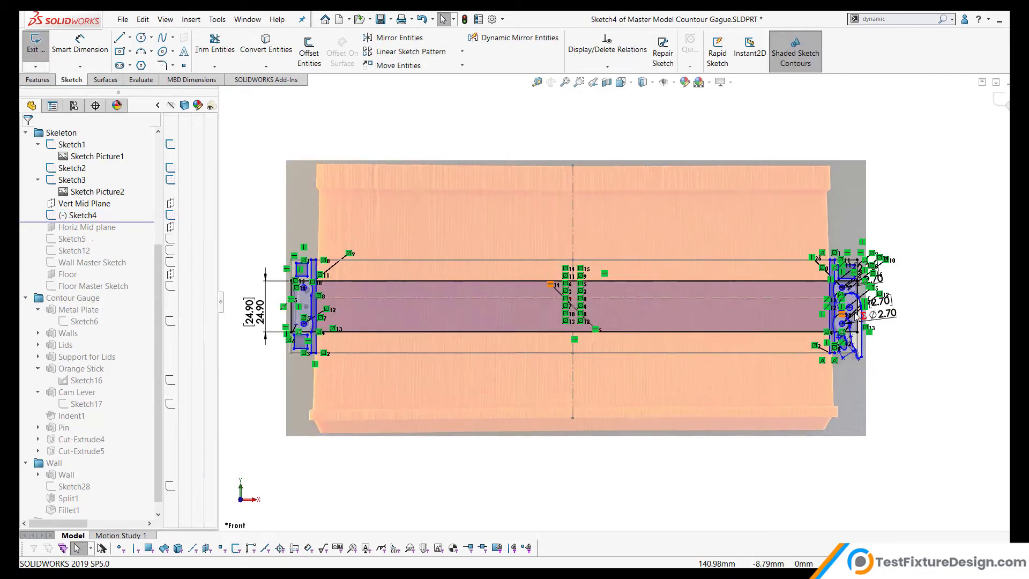
{"action": "scroll", "coordinate": [872, 317], "scroll_direction": "down", "scroll_amount": 6}
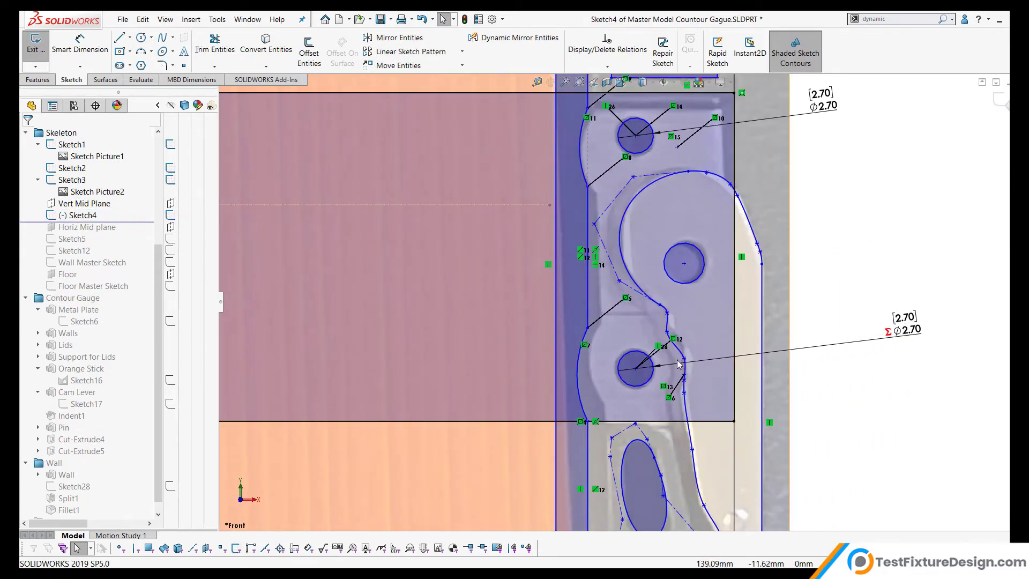
{"action": "scroll", "coordinate": [698, 422], "scroll_direction": "up", "scroll_amount": 3}
{"action": "scroll", "coordinate": [704, 400], "scroll_direction": "down", "scroll_amount": 2}
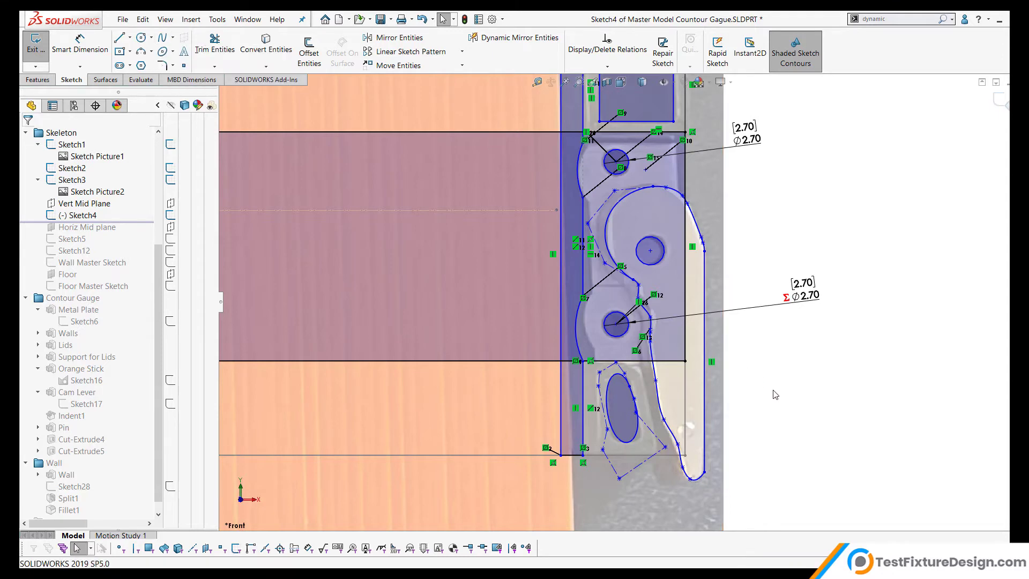
{"action": "scroll", "coordinate": [788, 394], "scroll_direction": "up", "scroll_amount": 3}
{"action": "scroll", "coordinate": [654, 347], "scroll_direction": "down", "scroll_amount": 4}
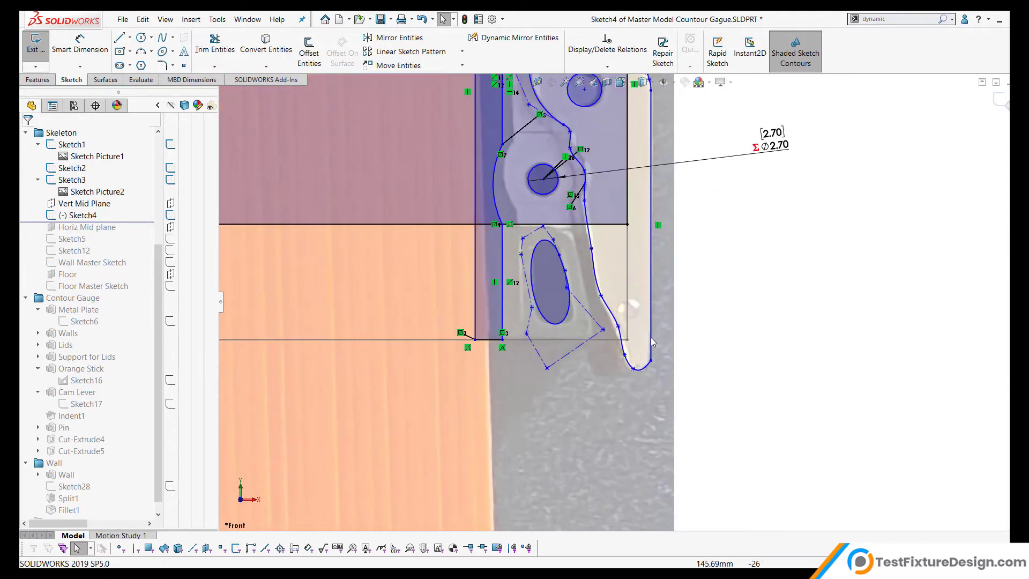
{"action": "scroll", "coordinate": [654, 347], "scroll_direction": "up", "scroll_amount": 3}
{"action": "scroll", "coordinate": [654, 347], "scroll_direction": "down", "scroll_amount": 2}
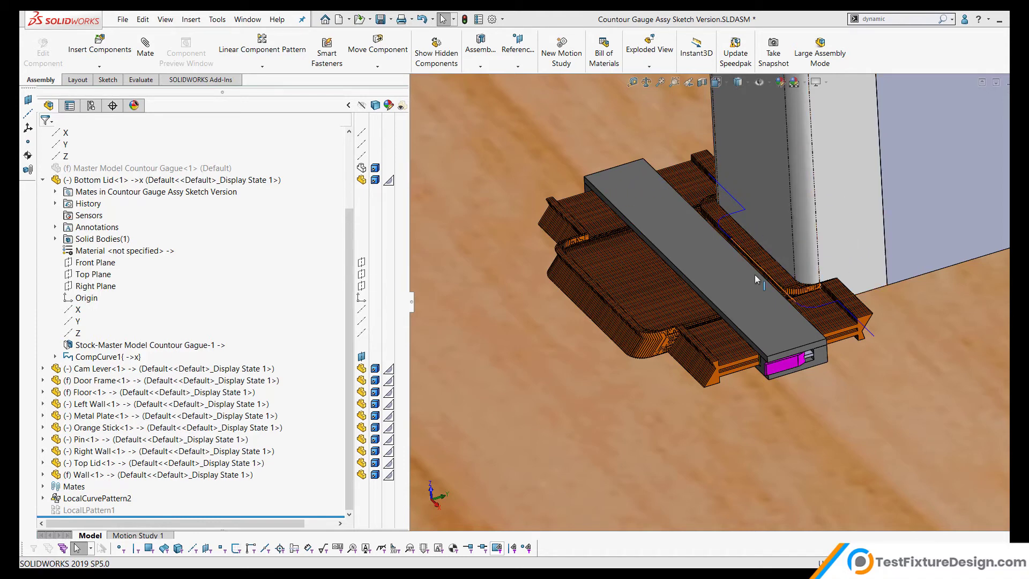
Make the Top Lid component transparent in the contour gauge assembly
{"action": "left_click", "coordinate": [739, 290]}
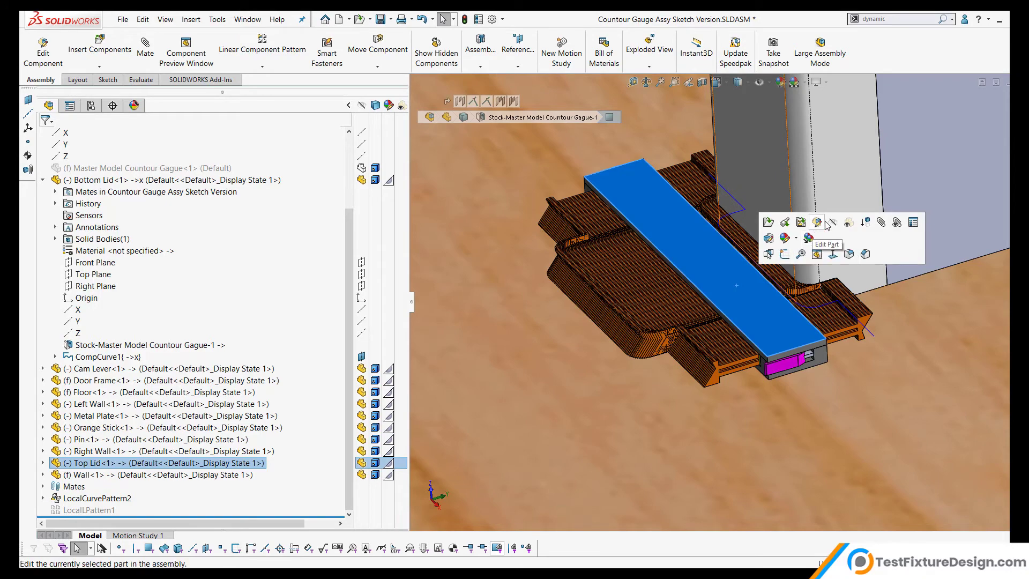
{"action": "left_click", "coordinate": [852, 225]}
{"action": "scroll", "coordinate": [811, 365], "scroll_direction": "down", "scroll_amount": 8}
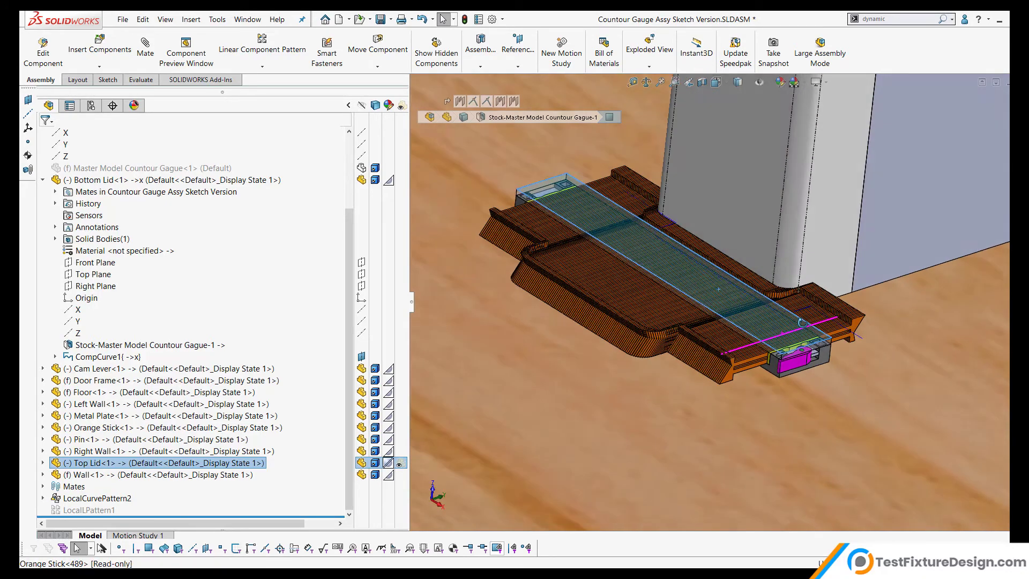
{"action": "scroll", "coordinate": [810, 365], "scroll_direction": "down", "scroll_amount": 4}
Hide the Floor component to expose the underside of the contour gauge assembly
{"action": "middle_click_drag", "start_coordinate": [759, 349], "coordinate": [725, 184]}
{"action": "scroll", "coordinate": [718, 201], "scroll_direction": "up", "scroll_amount": 7}
{"action": "scroll", "coordinate": [741, 245], "scroll_direction": "up", "scroll_amount": 8}
{"action": "left_click", "coordinate": [757, 360]}
{"action": "left_click", "coordinate": [811, 326]}
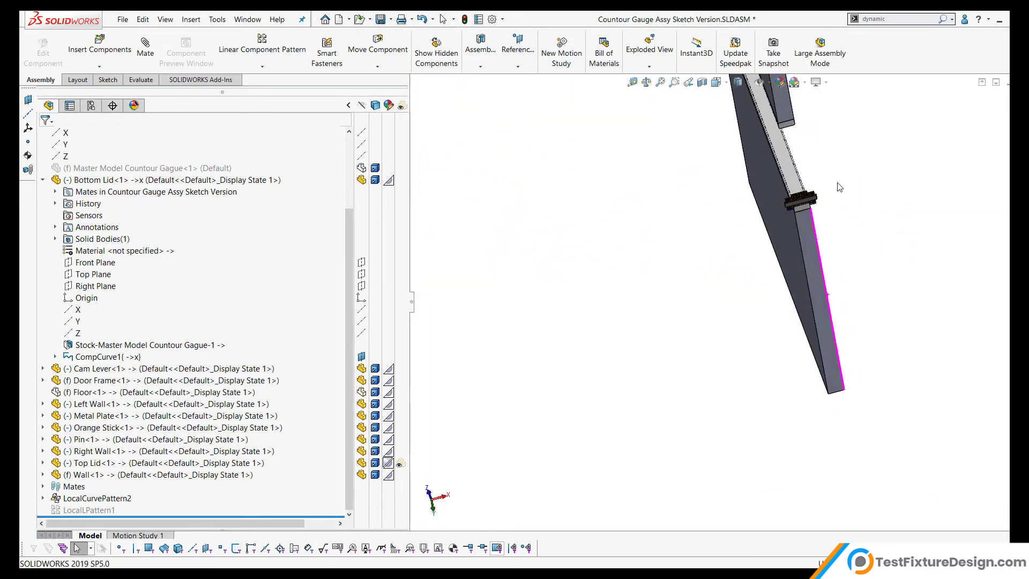
Examine from below how the orange sticks follow the rounded wall end and door frame
{"action": "scroll", "coordinate": [783, 224], "scroll_direction": "down", "scroll_amount": 8}
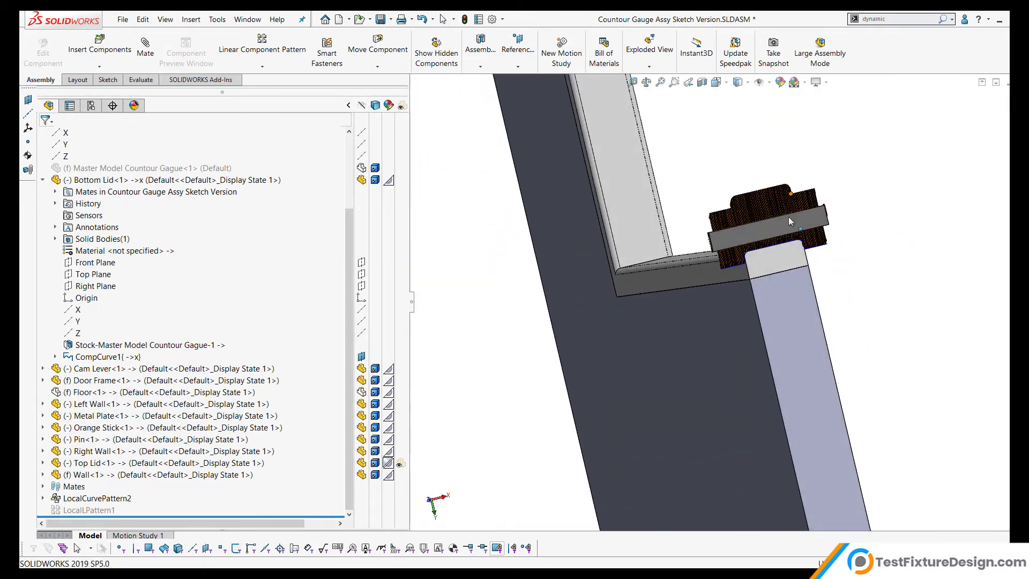
{"action": "scroll", "coordinate": [771, 252], "scroll_direction": "down", "scroll_amount": 6}
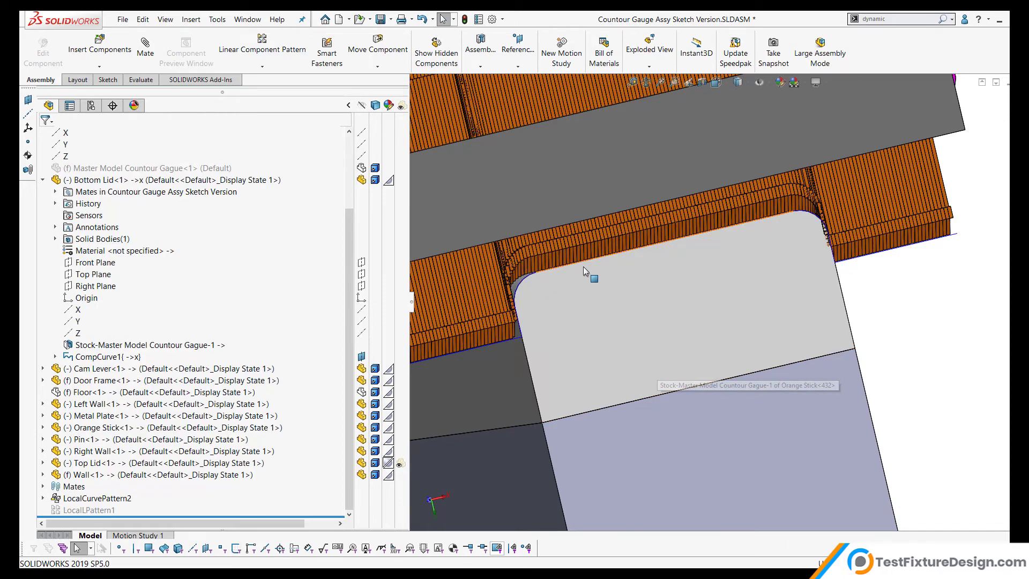
{"action": "scroll", "coordinate": [699, 441], "scroll_direction": "up", "scroll_amount": 6}
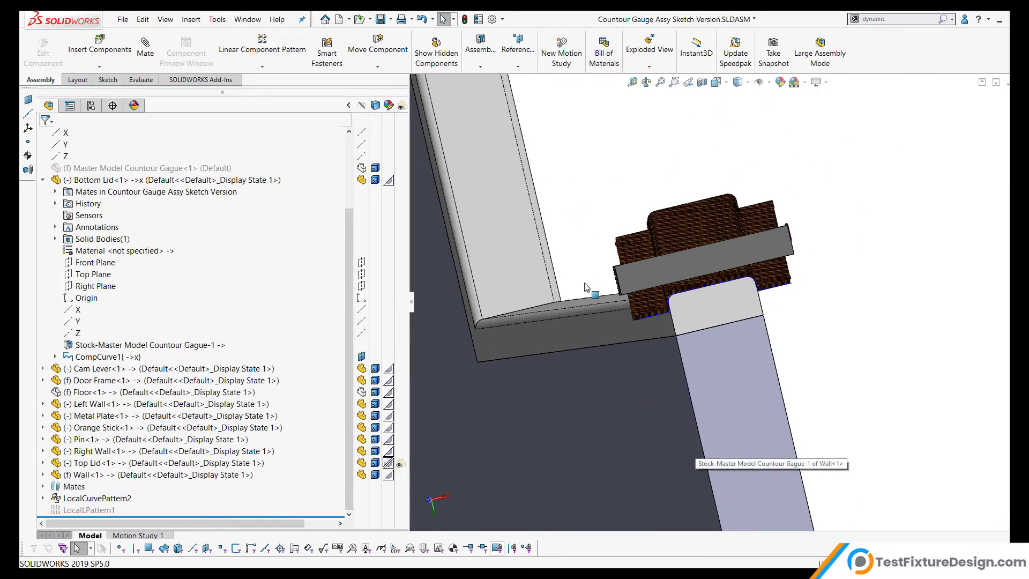
{"action": "middle_click_drag", "start_coordinate": [586, 287], "coordinate": [572, 381]}
{"action": "scroll", "coordinate": [725, 463], "scroll_direction": "up", "scroll_amount": 4}
{"action": "mouse_move", "coordinate": [724, 467]}
{"action": "middle_mouse_down"}
{"action": "mouse_move", "coordinate": [665, 410]}
{"action": "mouse_move", "coordinate": [662, 423]}
{"action": "mouse_move", "coordinate": [666, 396]}
{"action": "mouse_move", "coordinate": [665, 415]}
{"action": "middle_mouse_up"}
Look up the Curve Driven Component Pattern option and examine the orange sticks patterned along the contour curve
{"action": "mouse_move", "coordinate": [117, 502]}
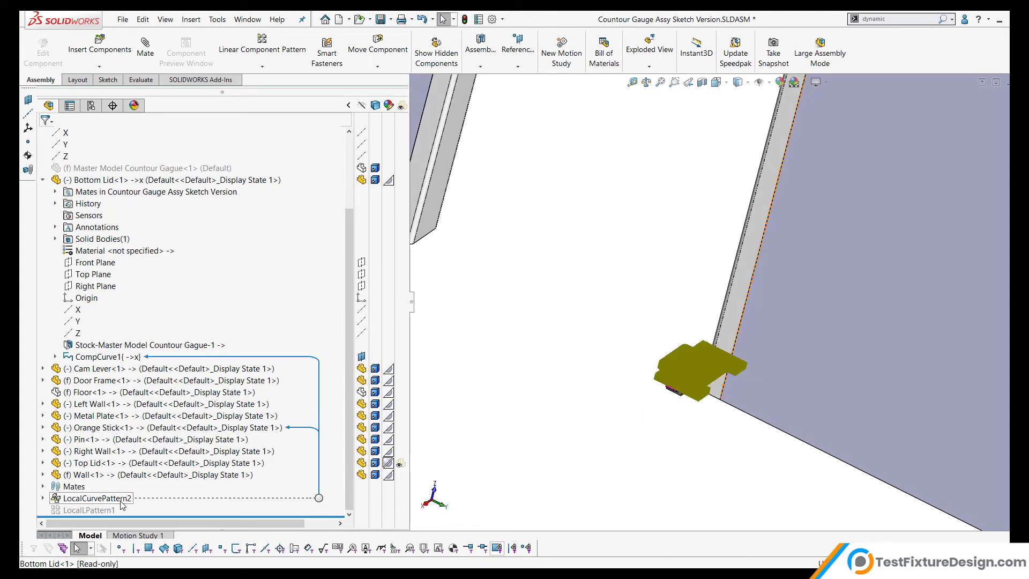
{"action": "left_click", "coordinate": [254, 69]}
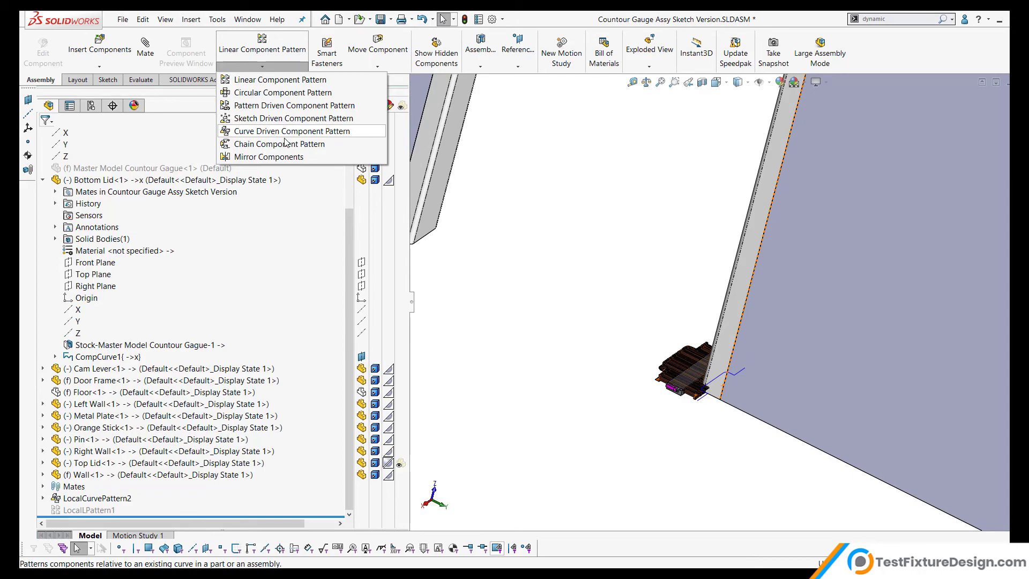
{"action": "scroll", "coordinate": [672, 412], "scroll_direction": "down", "scroll_amount": 8}
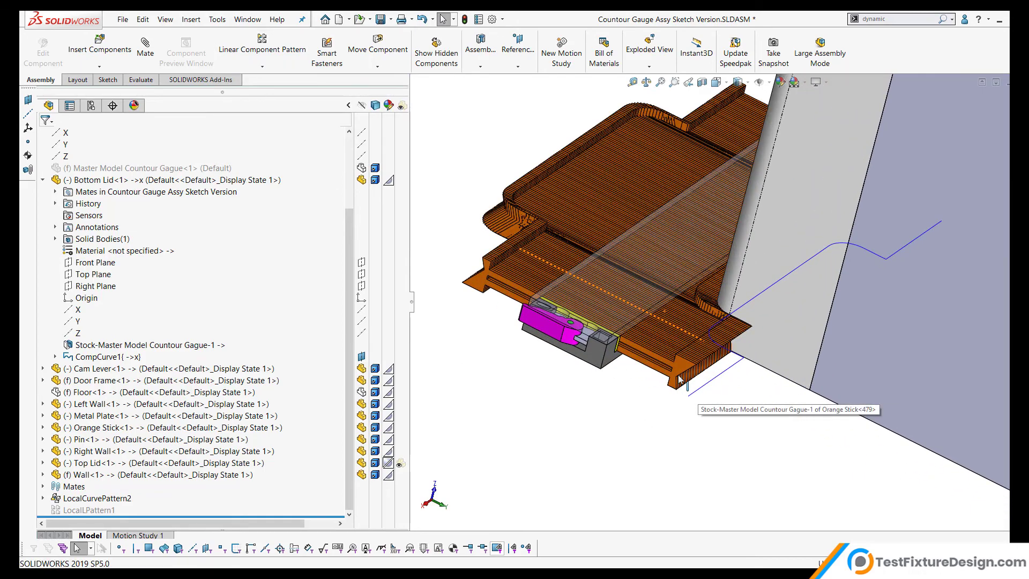
{"action": "middle_click_drag", "start_coordinate": [683, 362], "coordinate": [729, 320]}
{"action": "scroll", "coordinate": [762, 351], "scroll_direction": "down", "scroll_amount": 3}
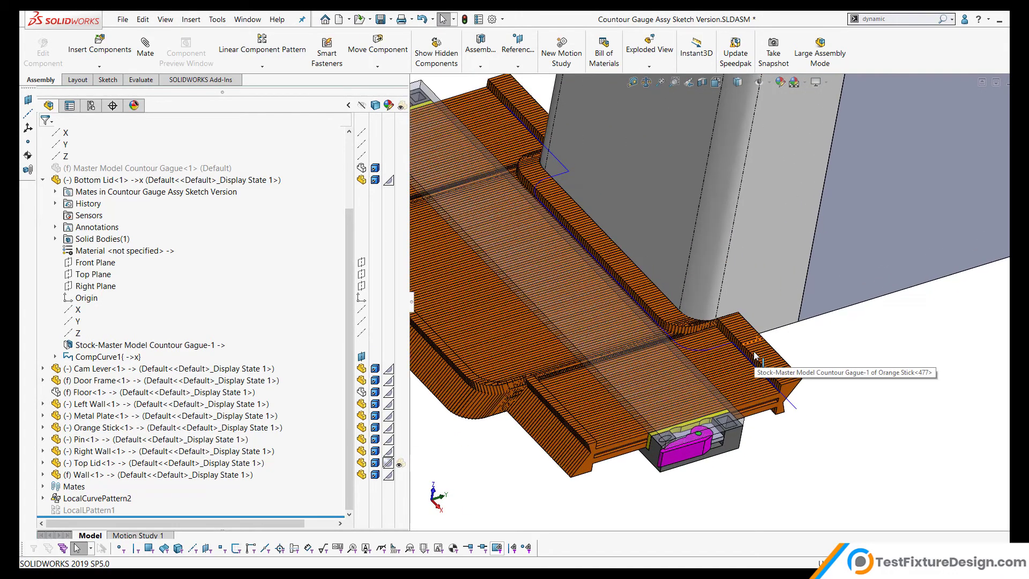
{"action": "scroll", "coordinate": [742, 346], "scroll_direction": "down", "scroll_amount": 2}
{"action": "scroll", "coordinate": [676, 365], "scroll_direction": "up", "scroll_amount": 2}
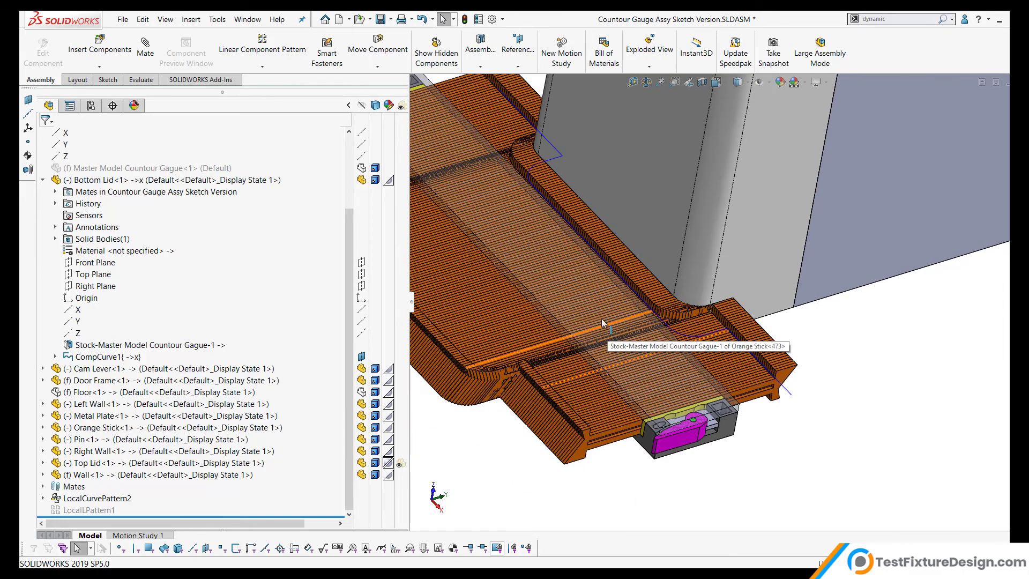
{"action": "scroll", "coordinate": [607, 325], "scroll_direction": "up", "scroll_amount": 3}
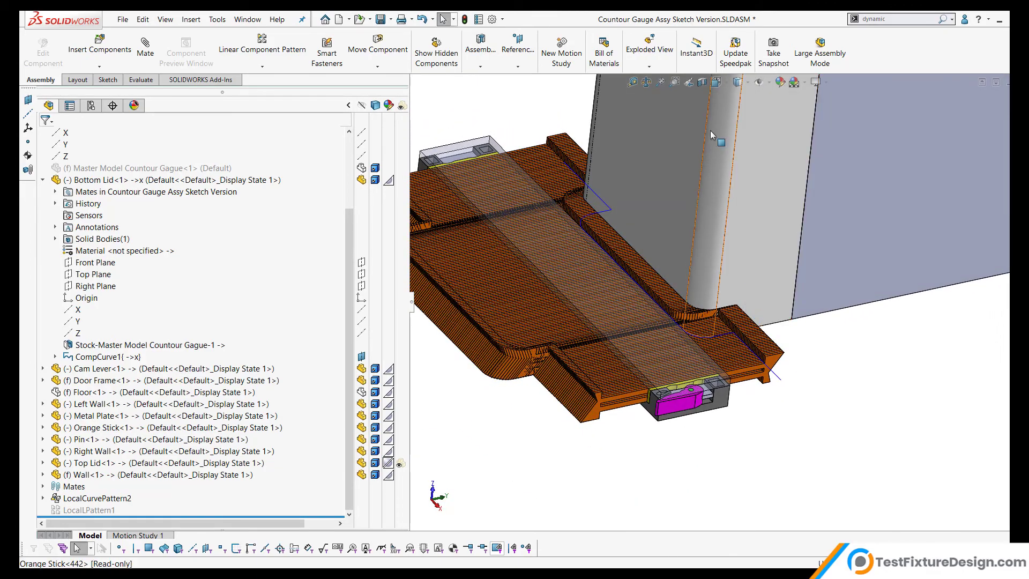